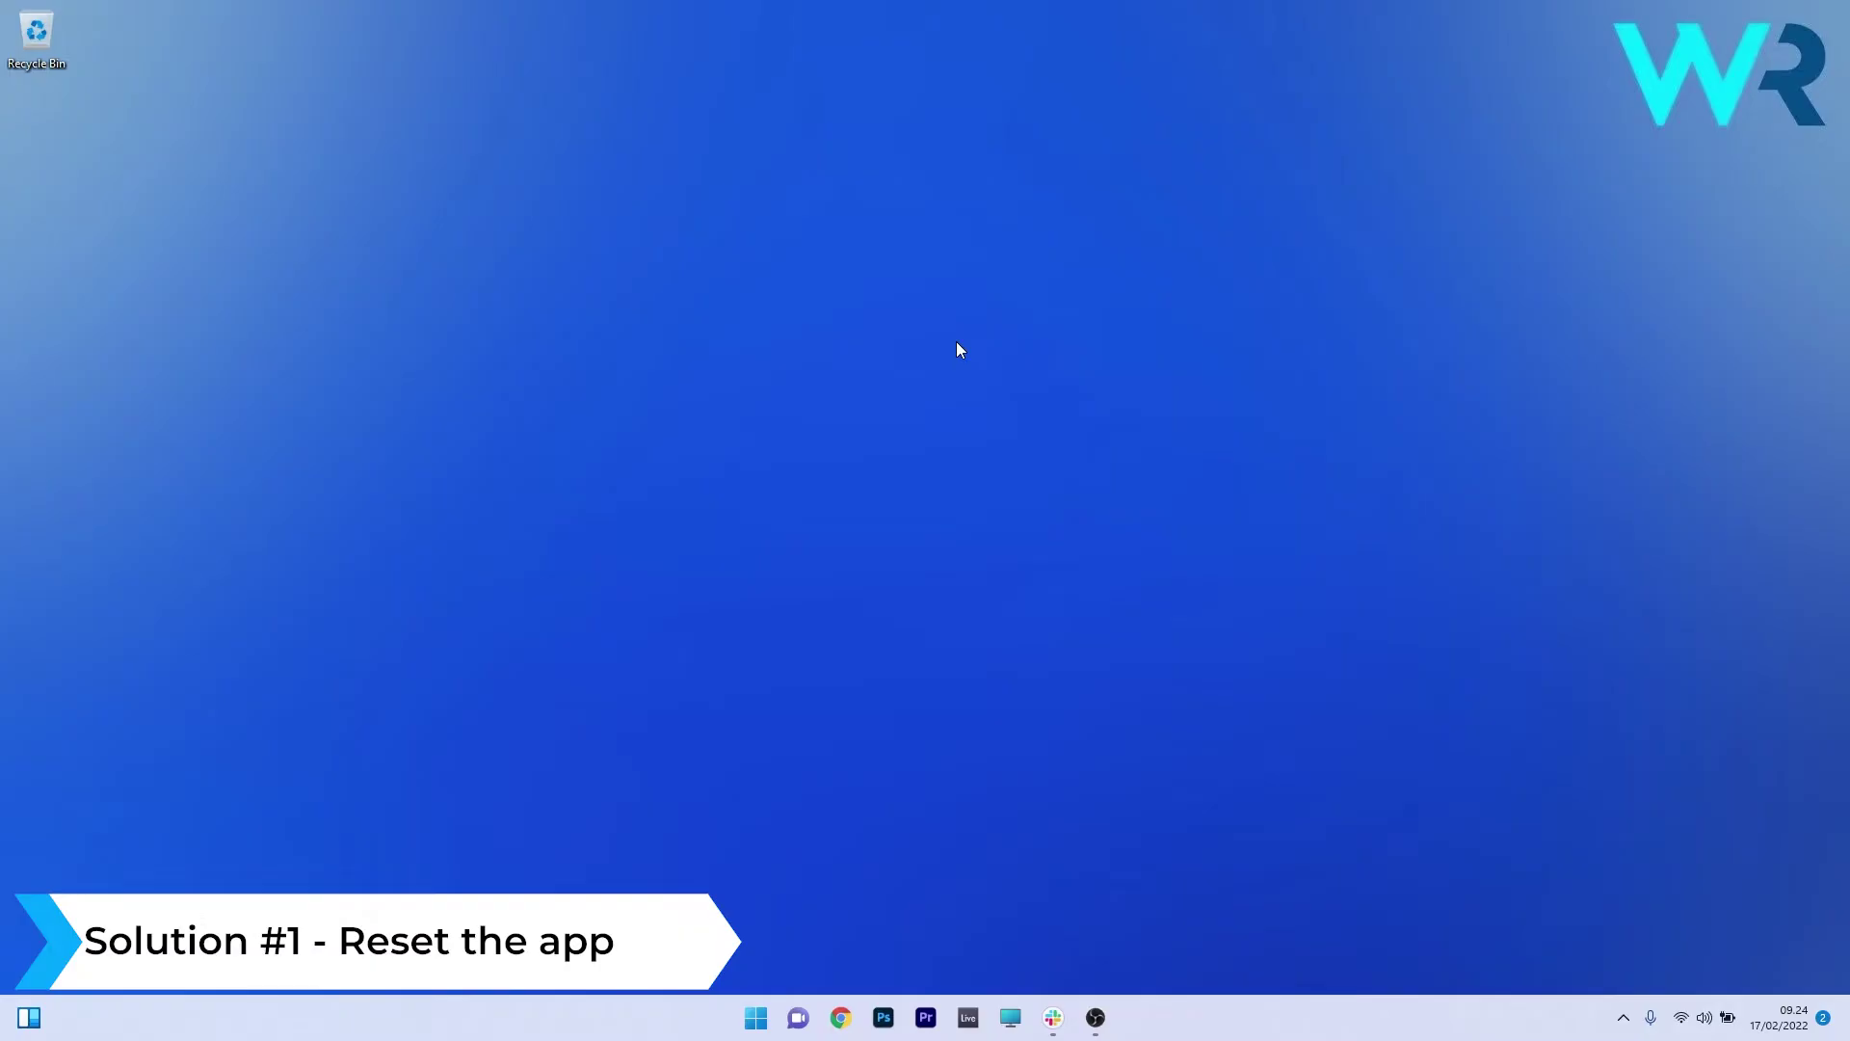
Open Settings > Apps > Apps & features and filter the installed apps by 'onedrive'.
left_click(756, 1017)
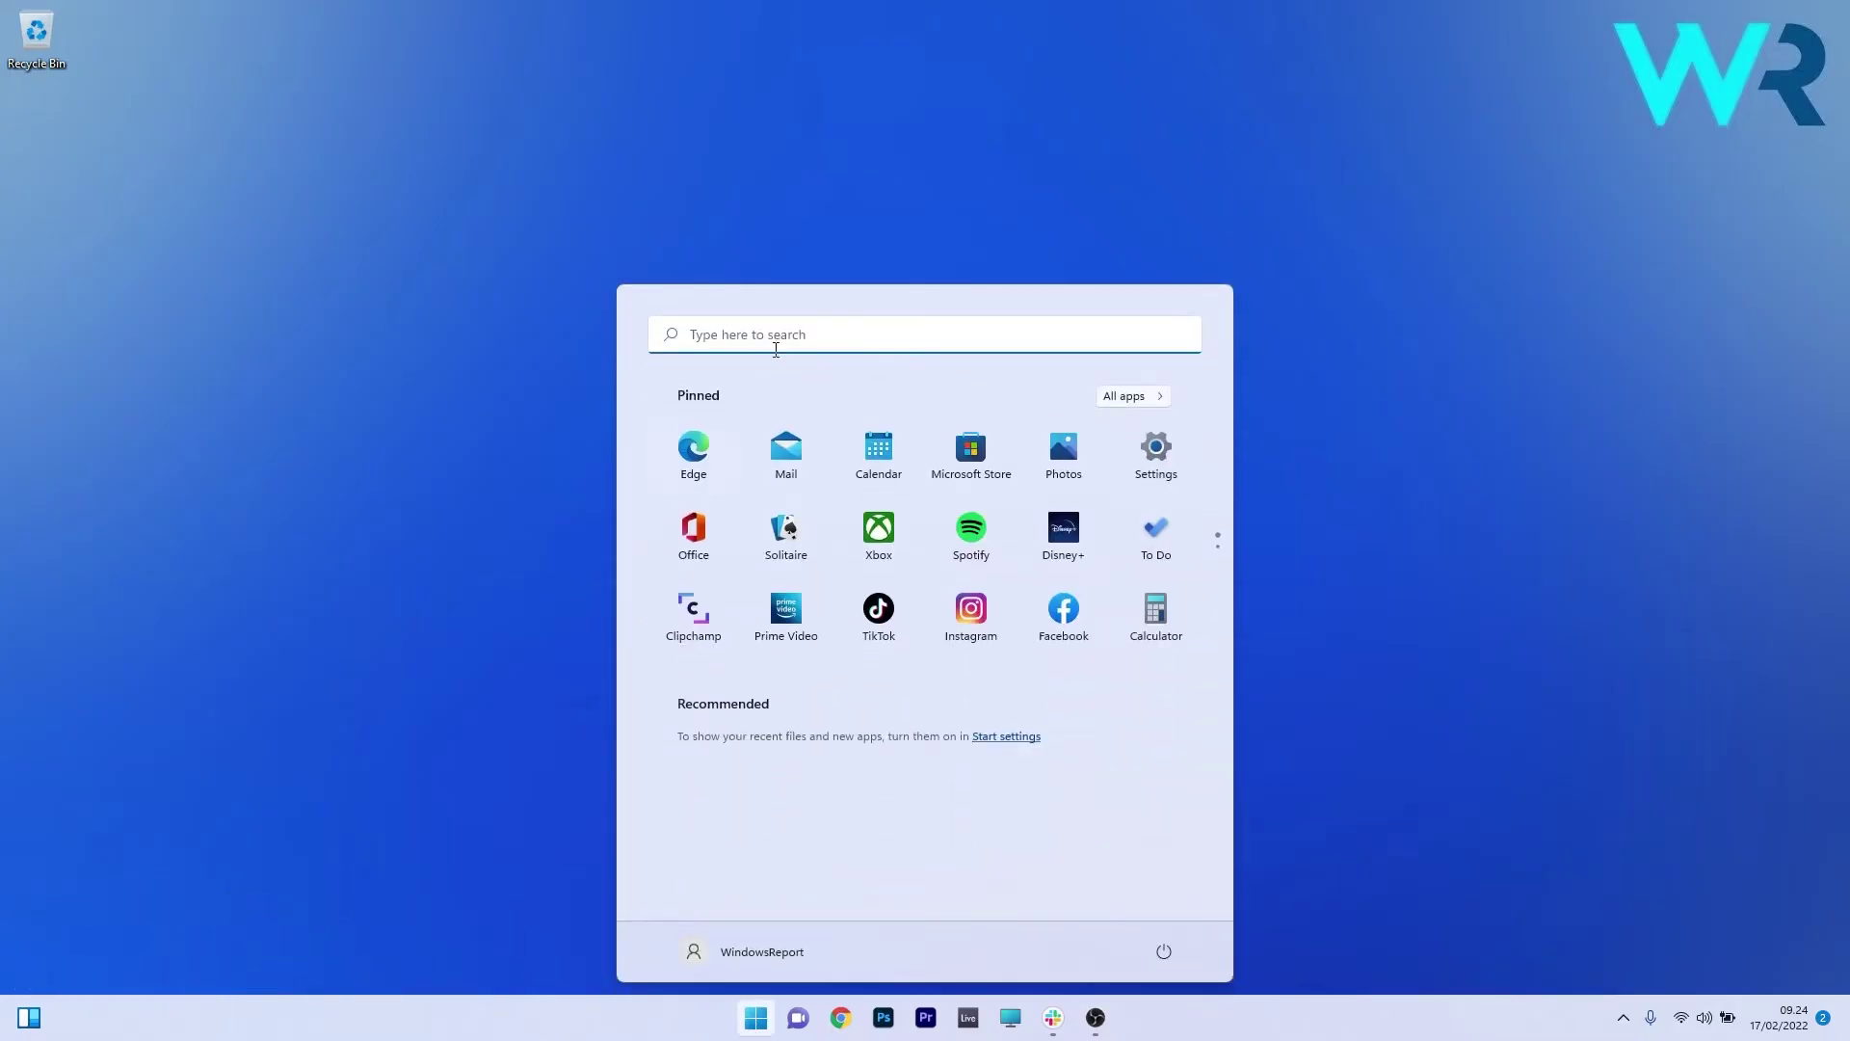
left_click(1161, 454)
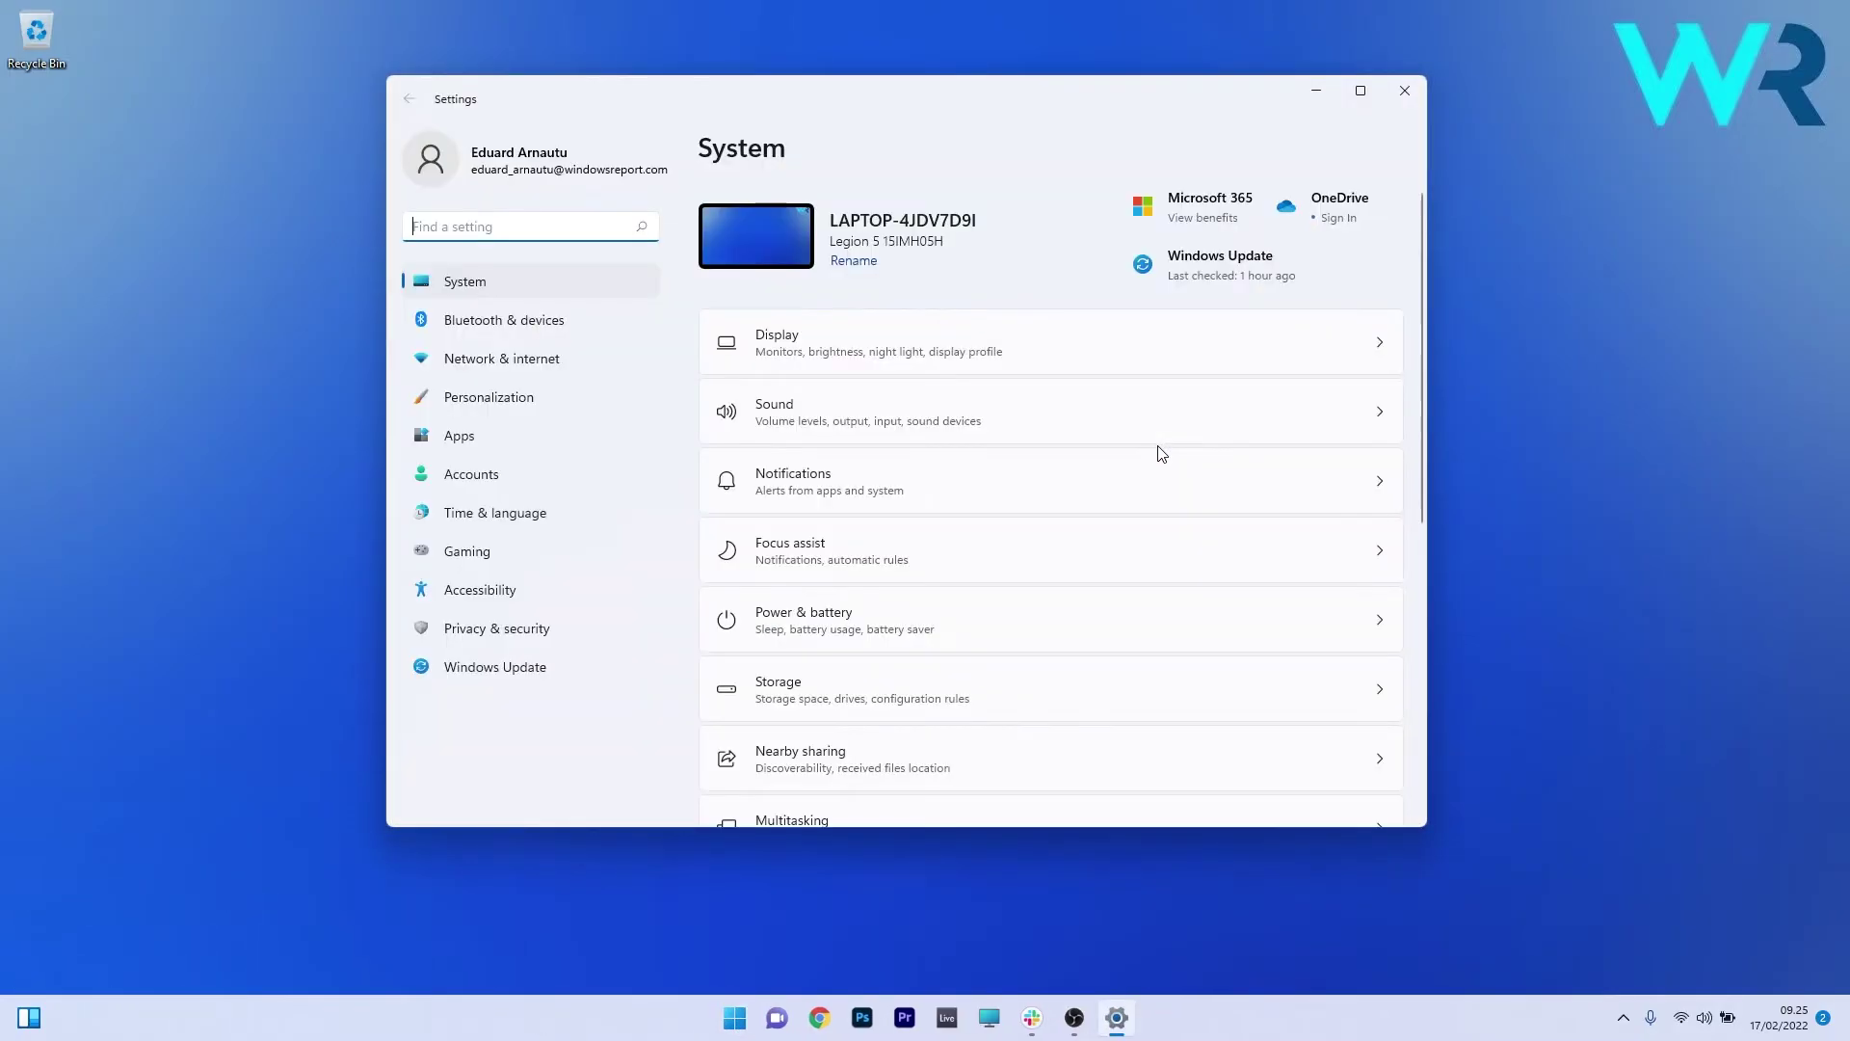
left_click(459, 435)
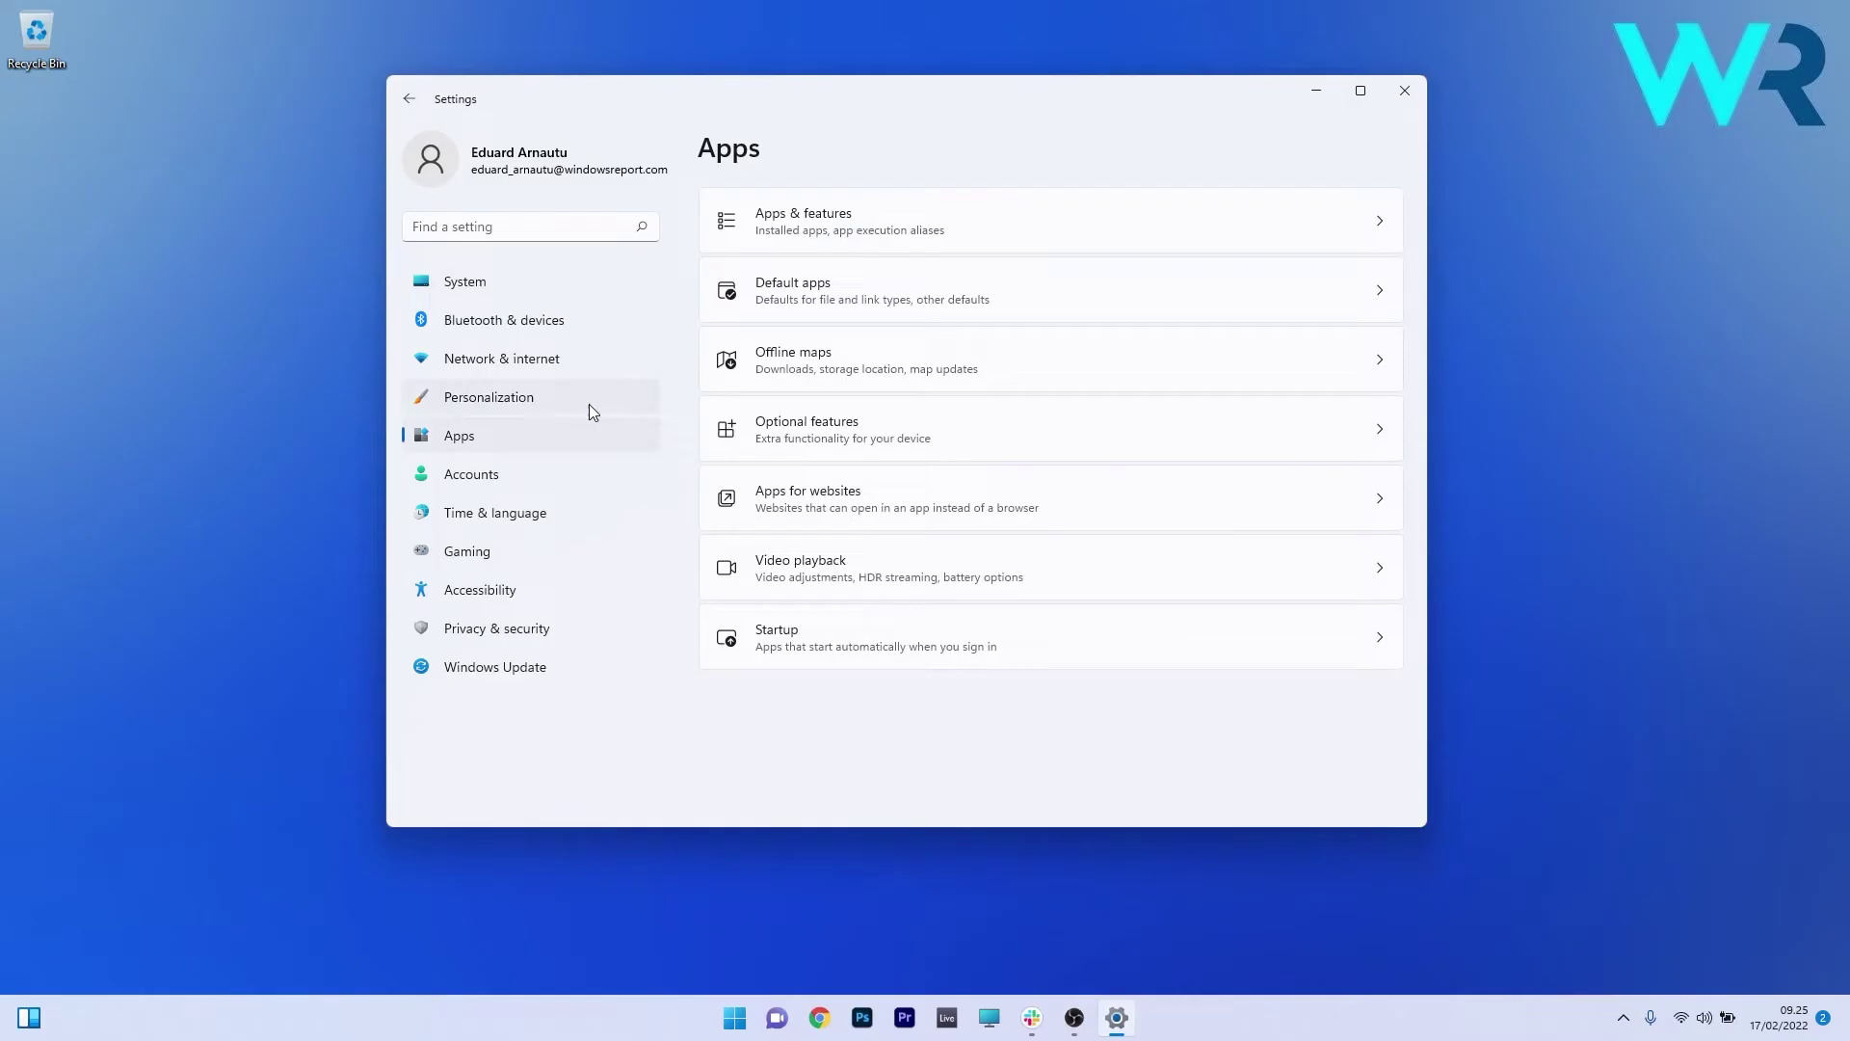
left_click(909, 237)
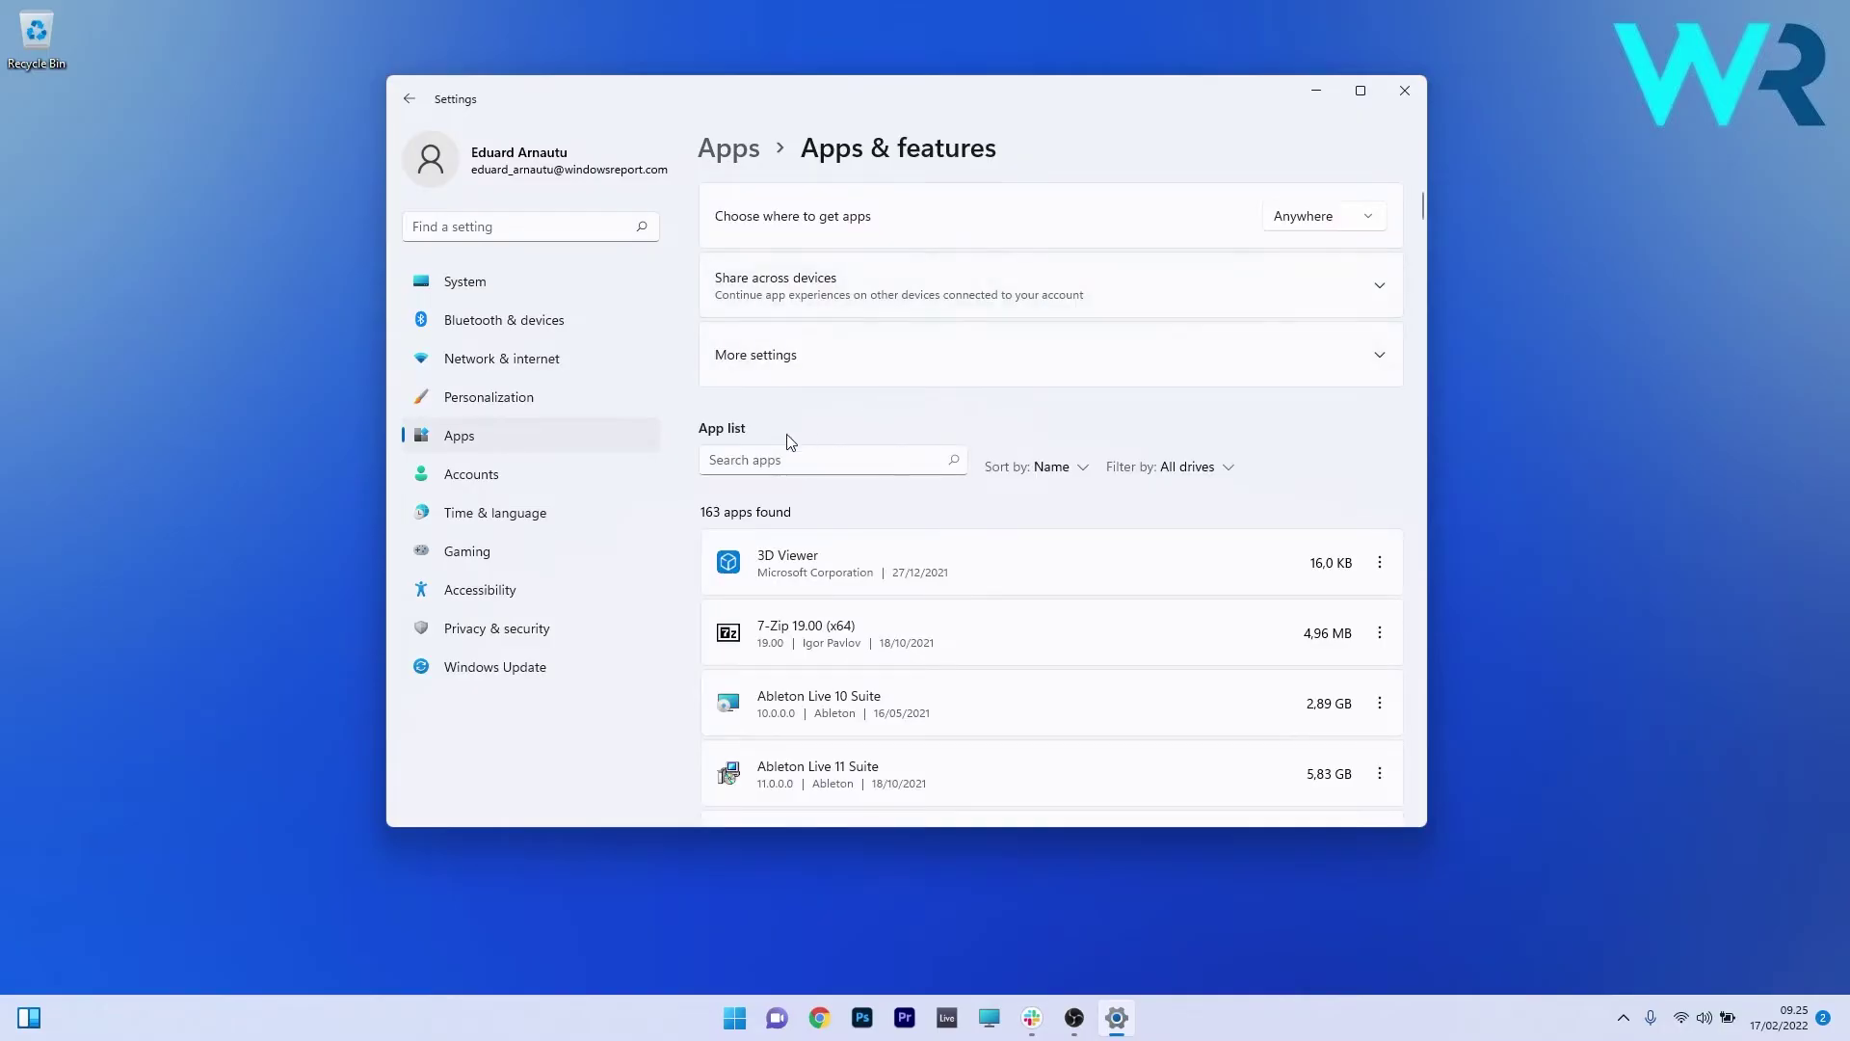
left_click(830, 459)
type("onedrive")
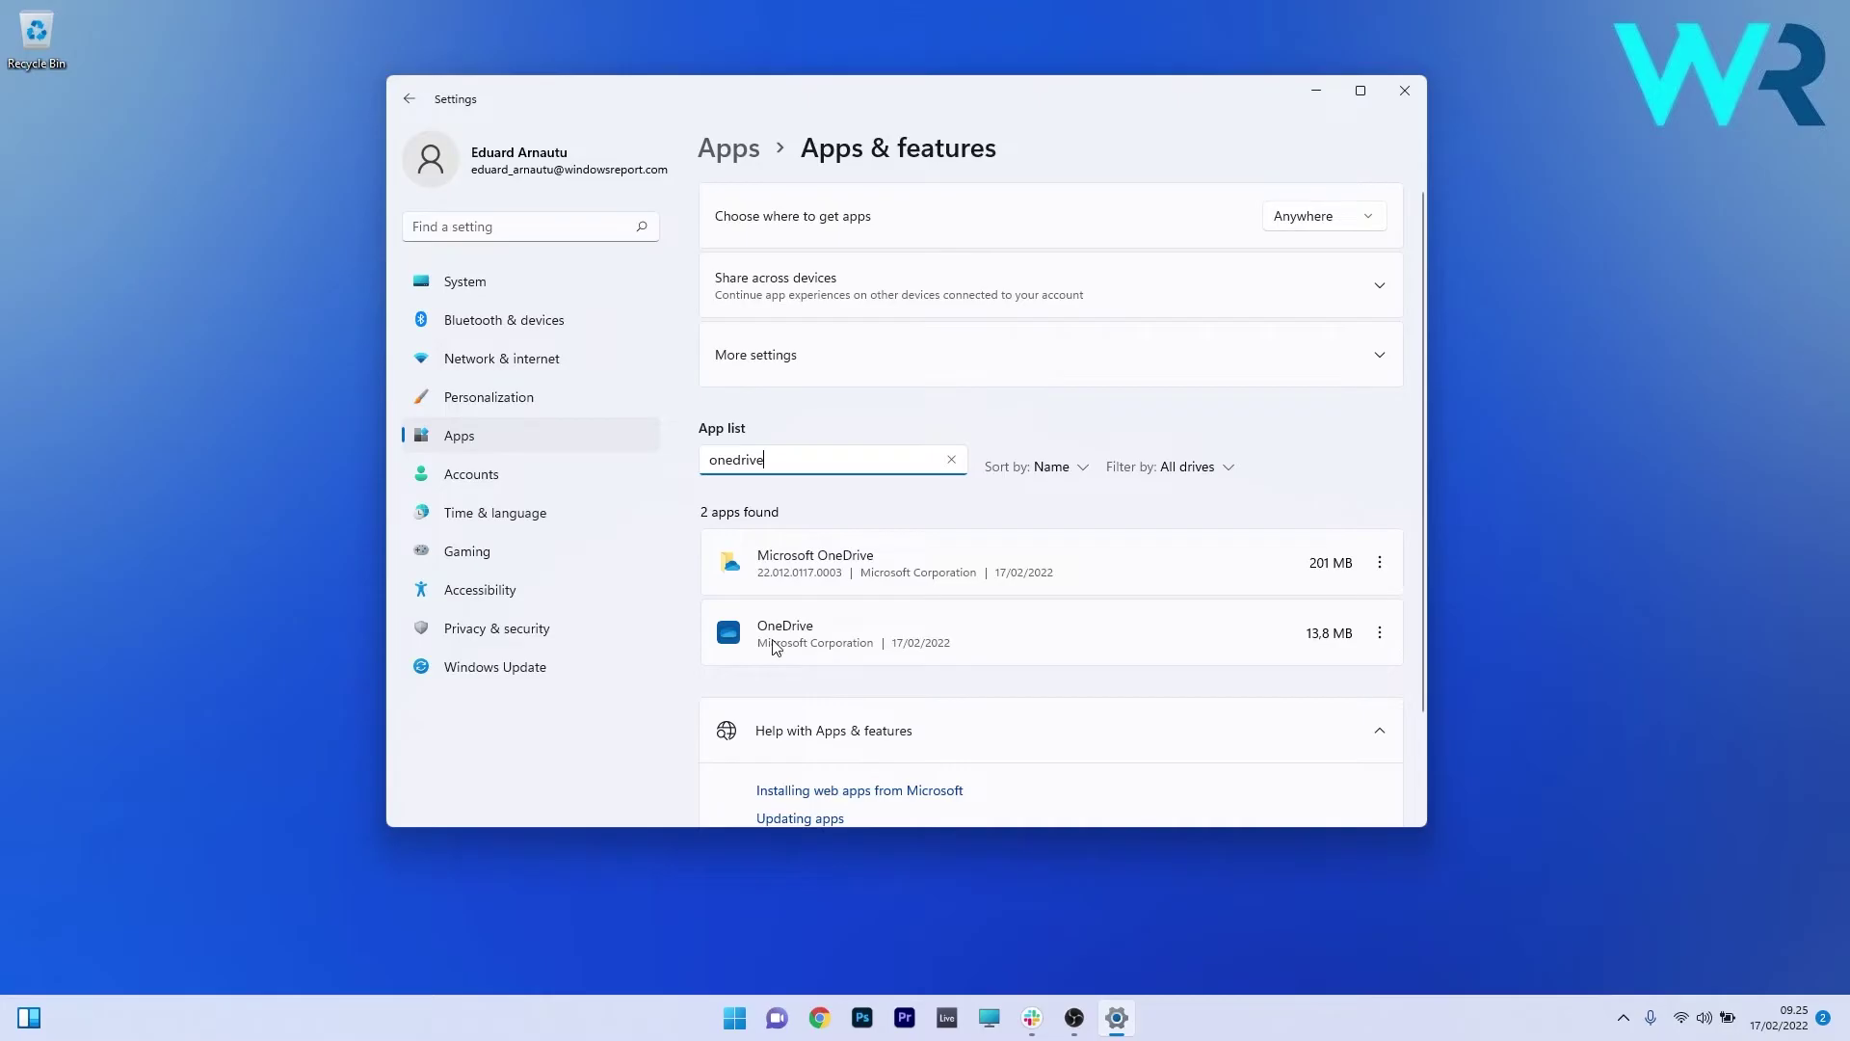
Open OneDrive's Advanced options, scroll to the Reset section, then close Settings.
left_click(1380, 633)
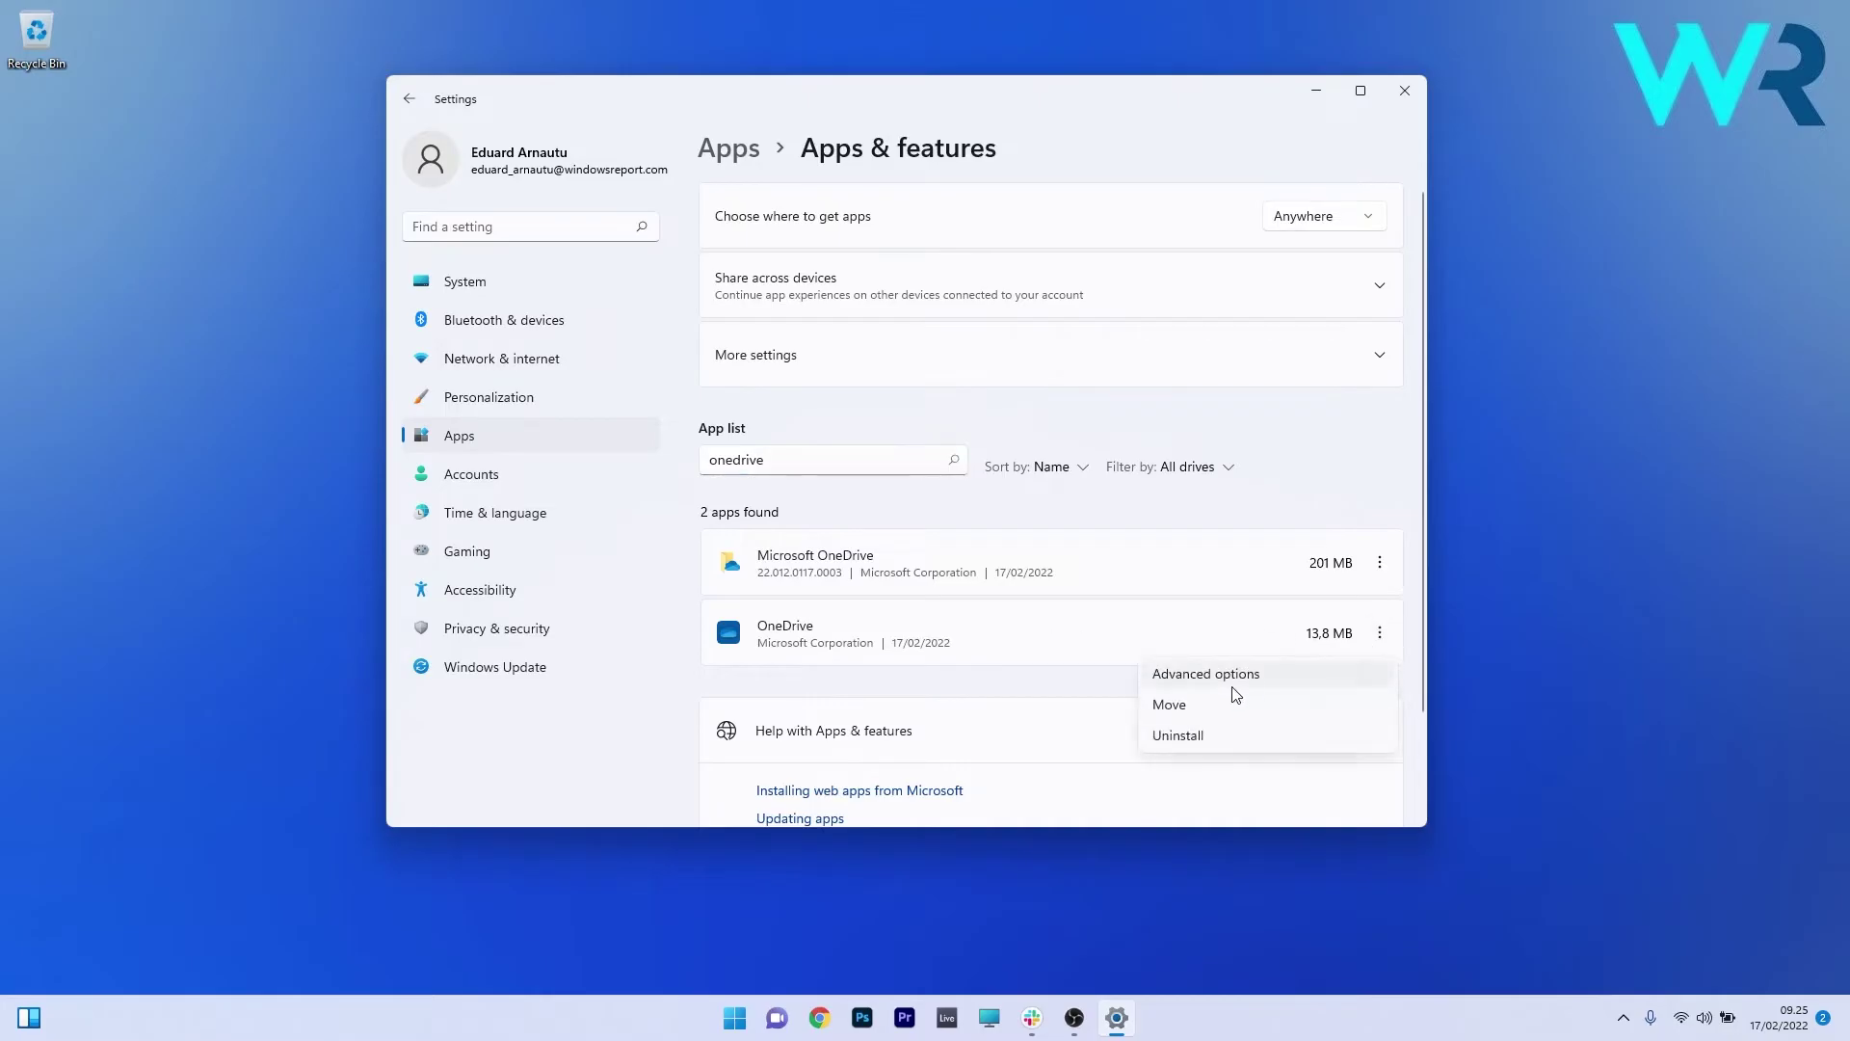
left_click(1243, 685)
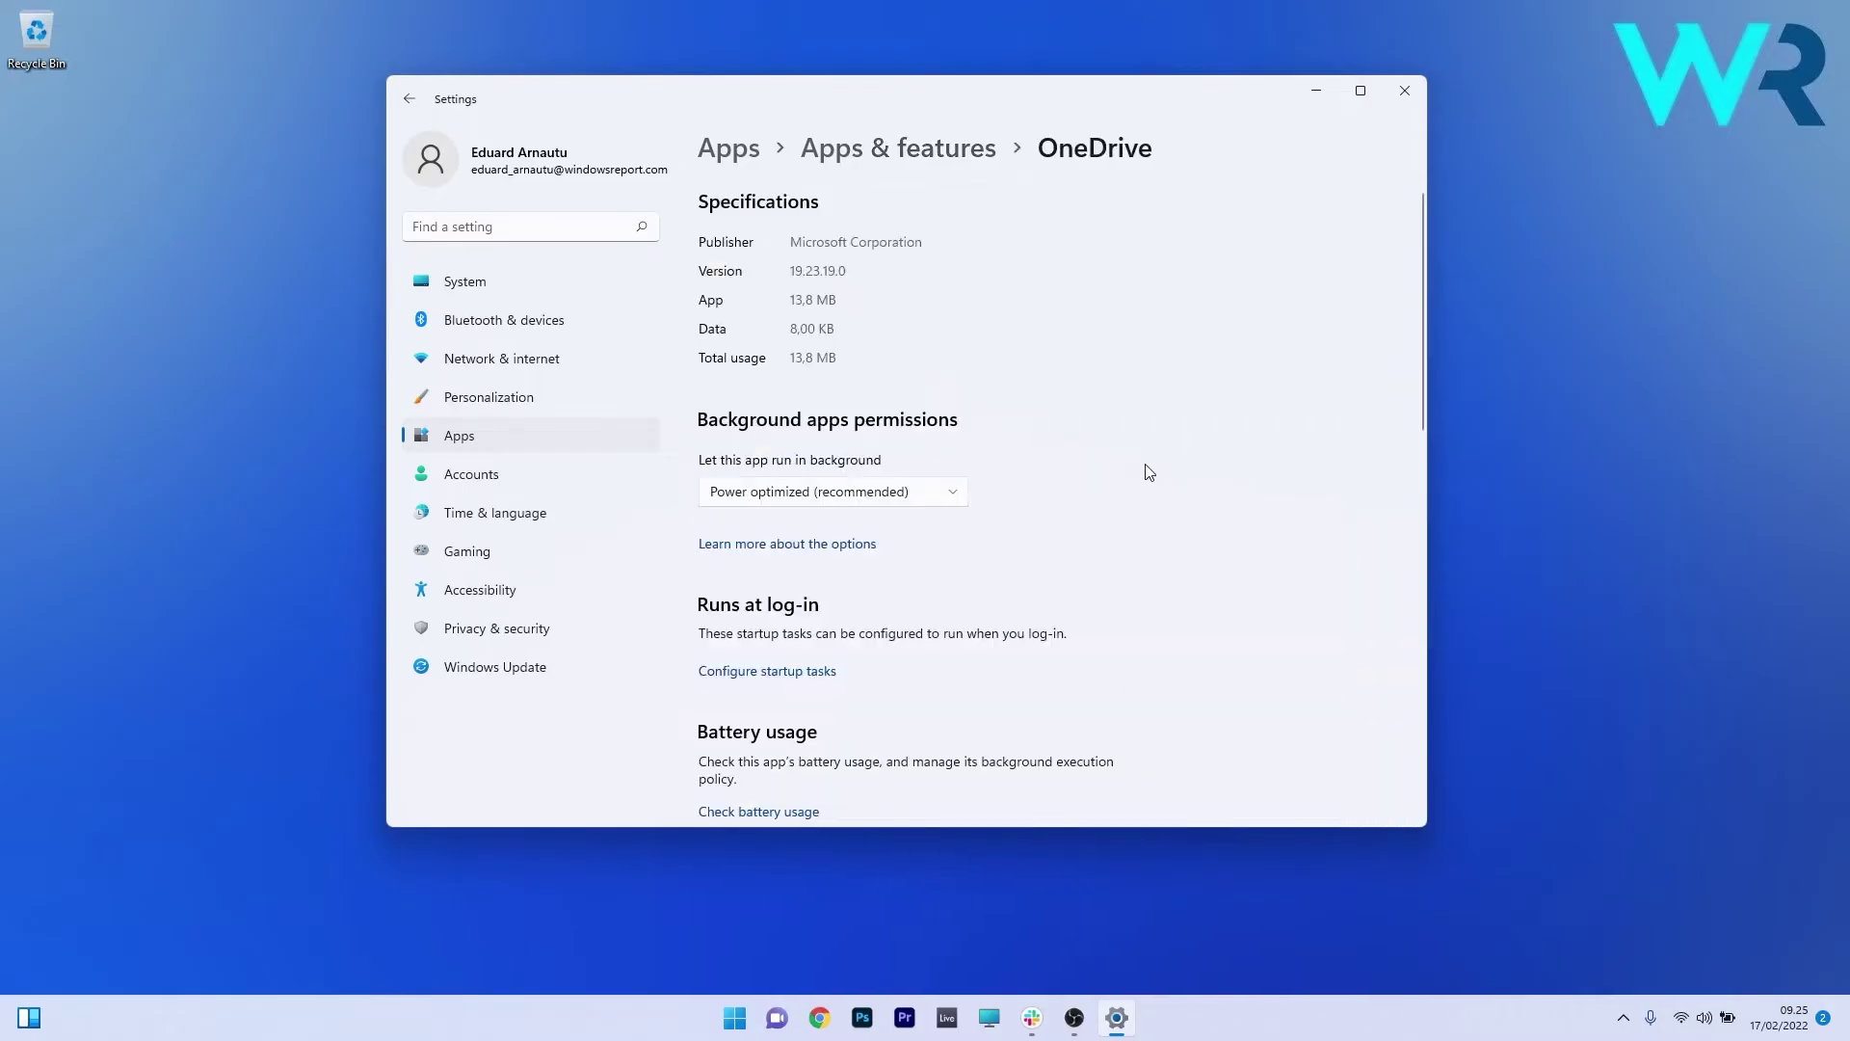
scroll(1147, 467, "down", 10)
scroll(1149, 470, "up", 1)
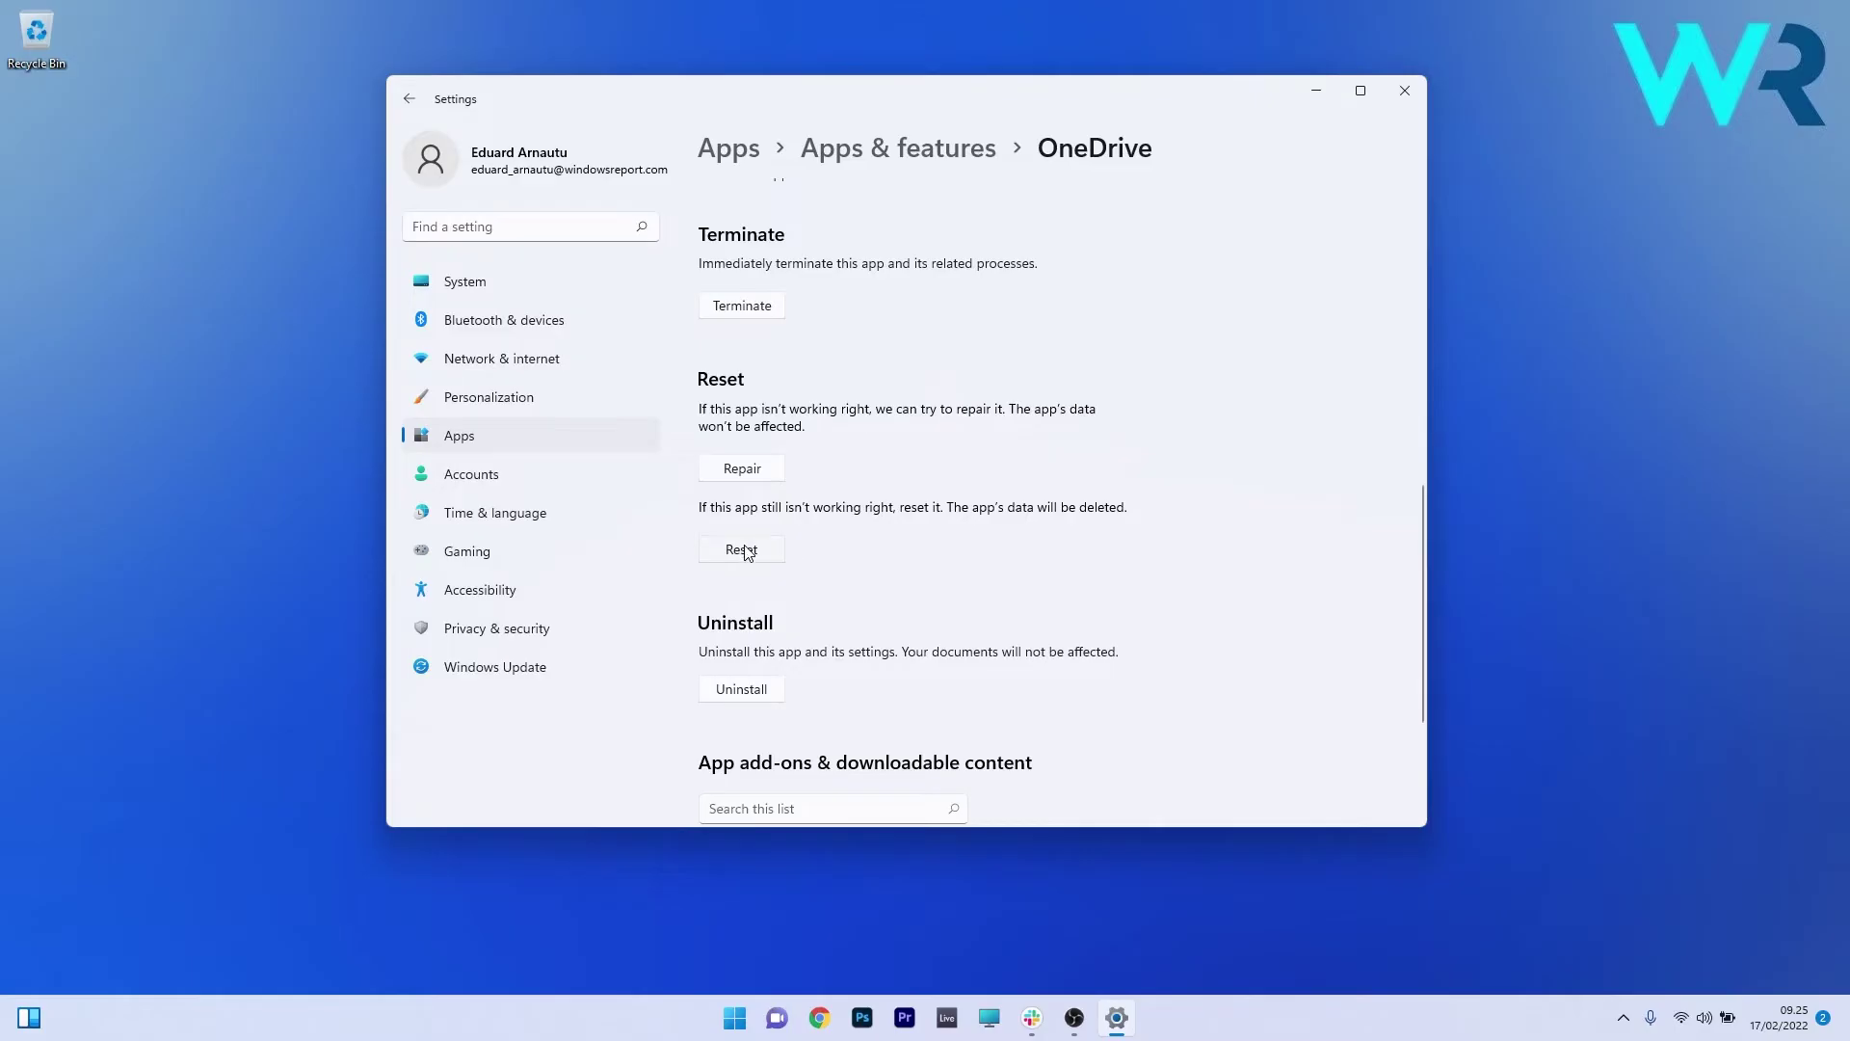
left_click(1416, 101)
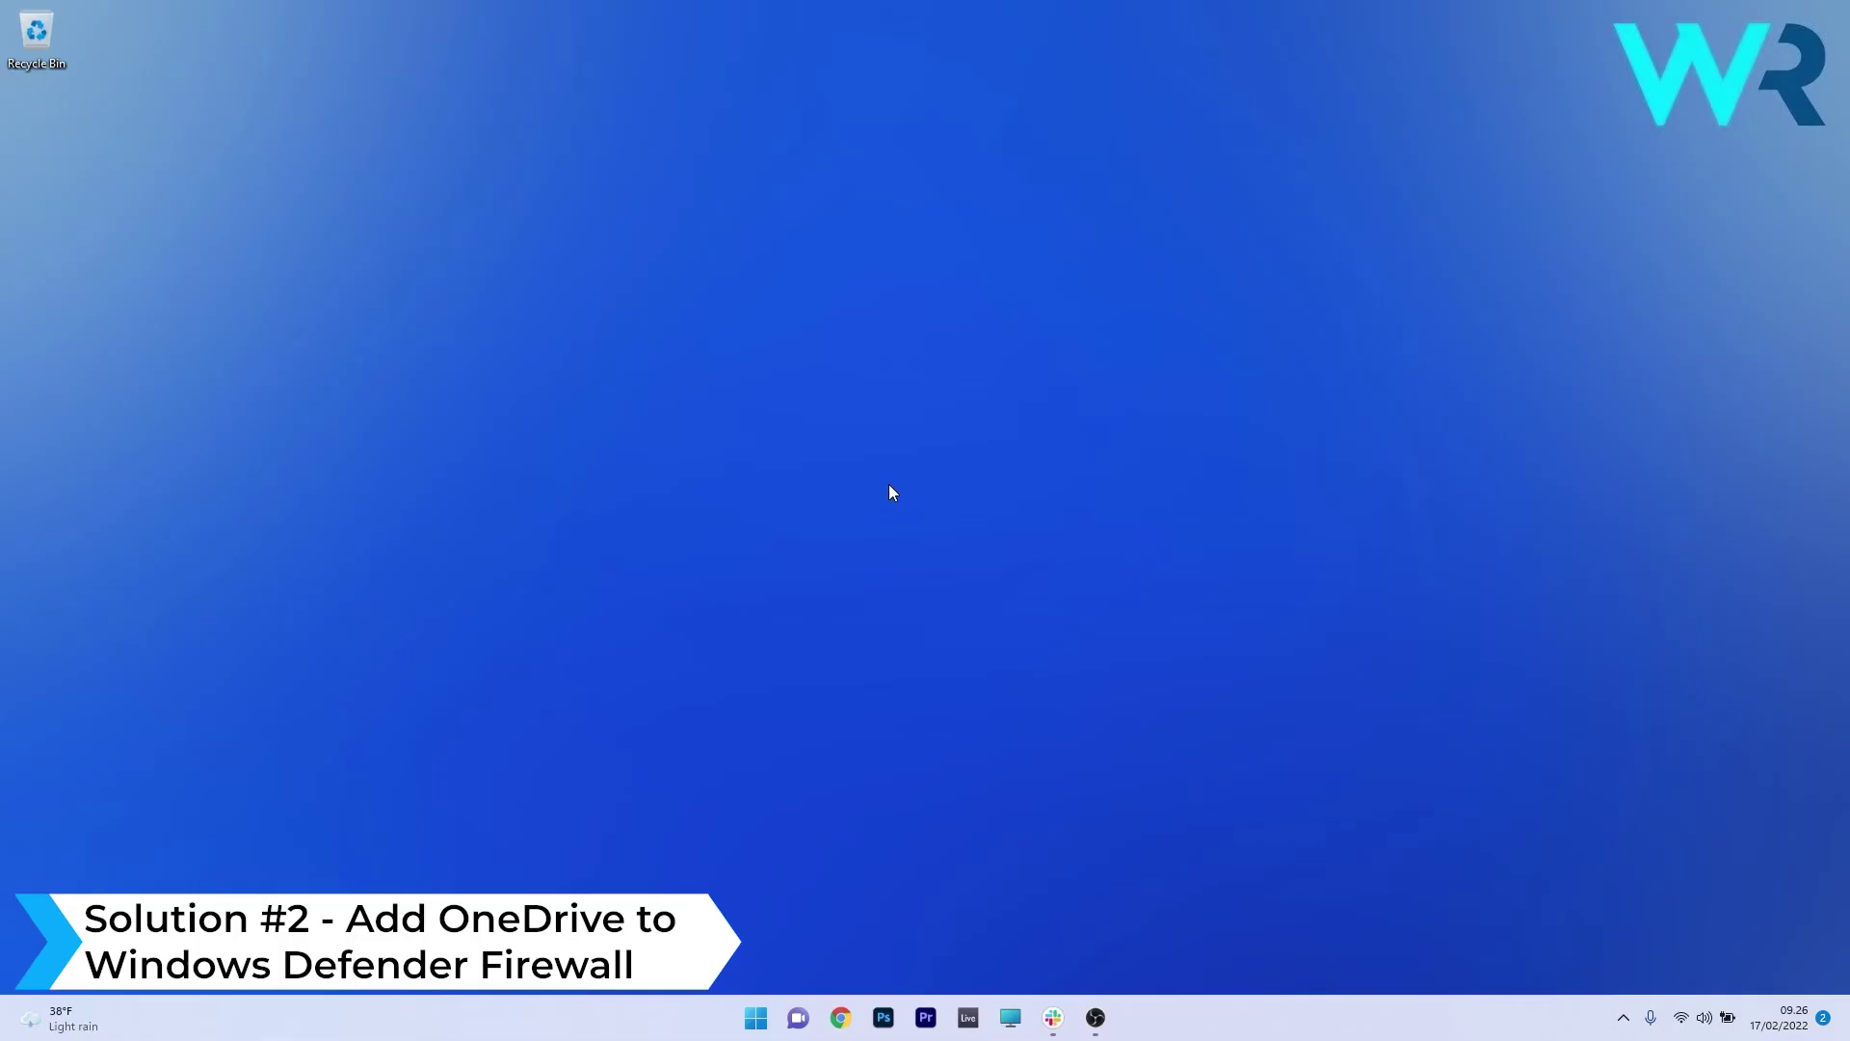
Find Windows Defender Firewall via 'firewall' search and open its allowed apps list.
left_click(753, 1017)
type("firewall")
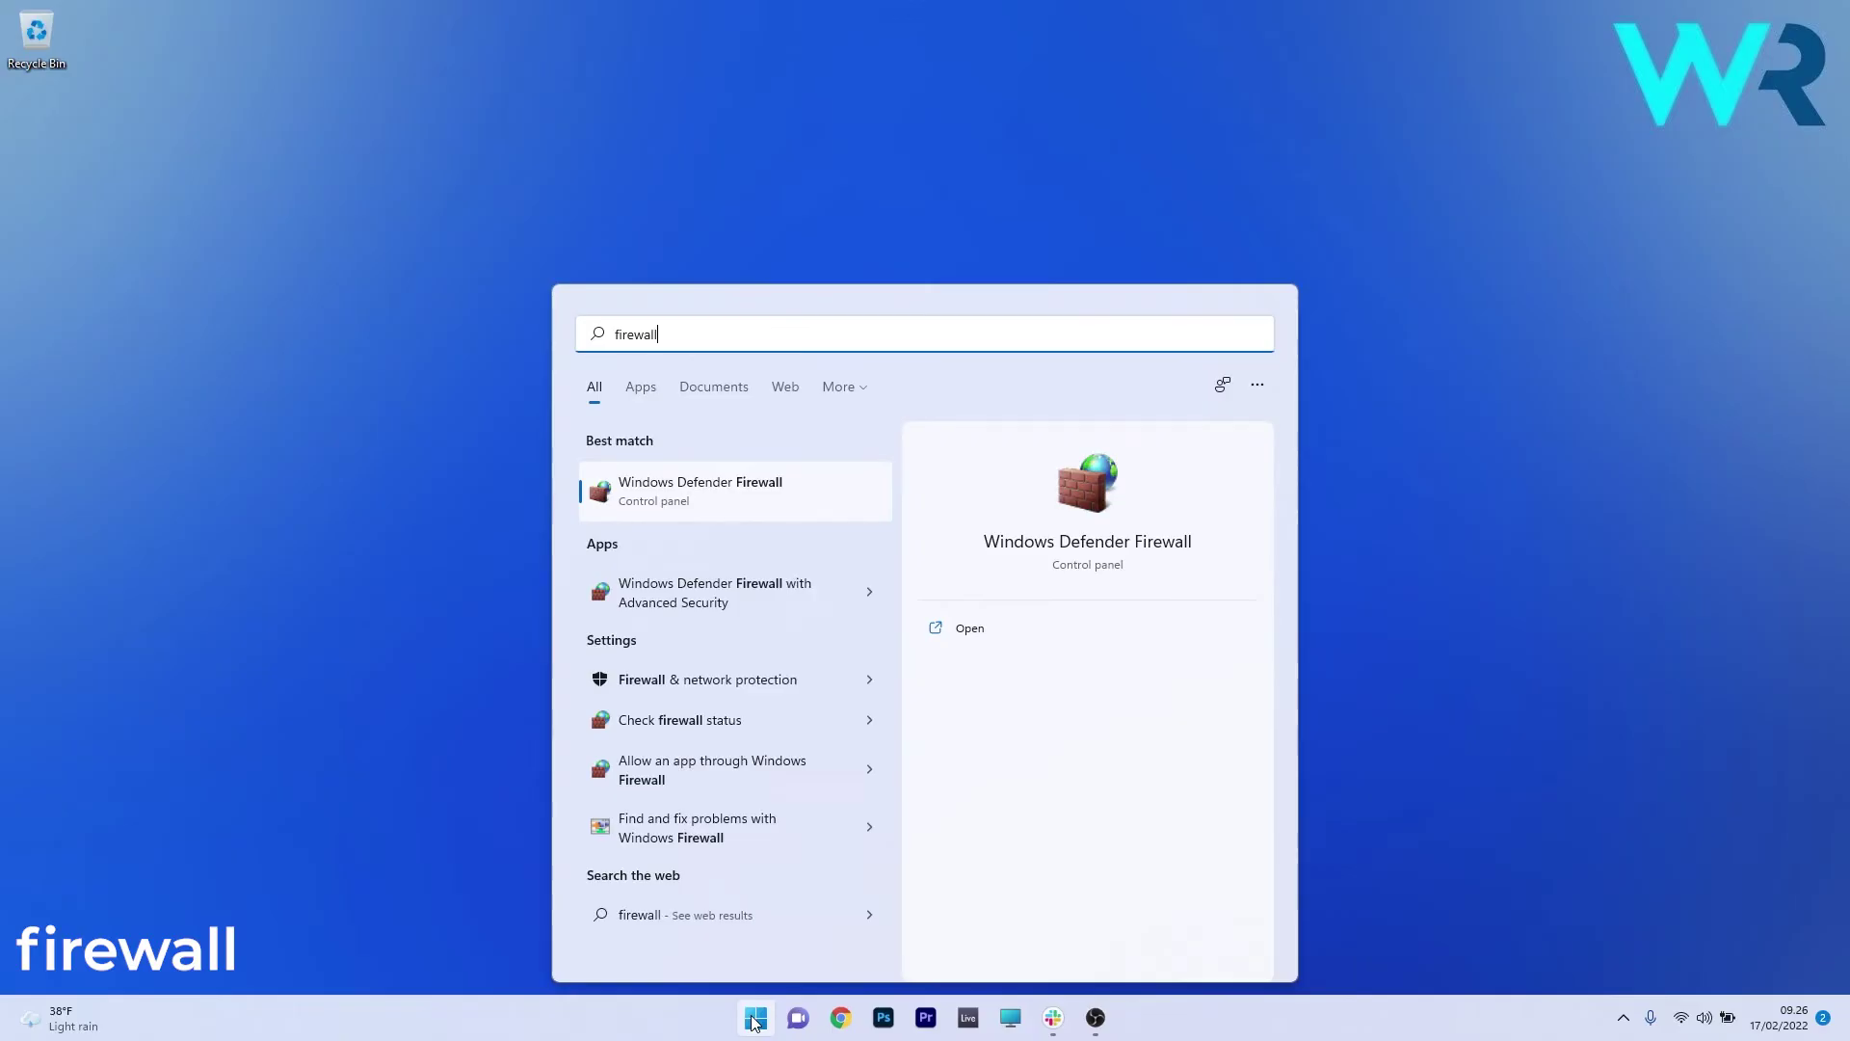
left_click(698, 499)
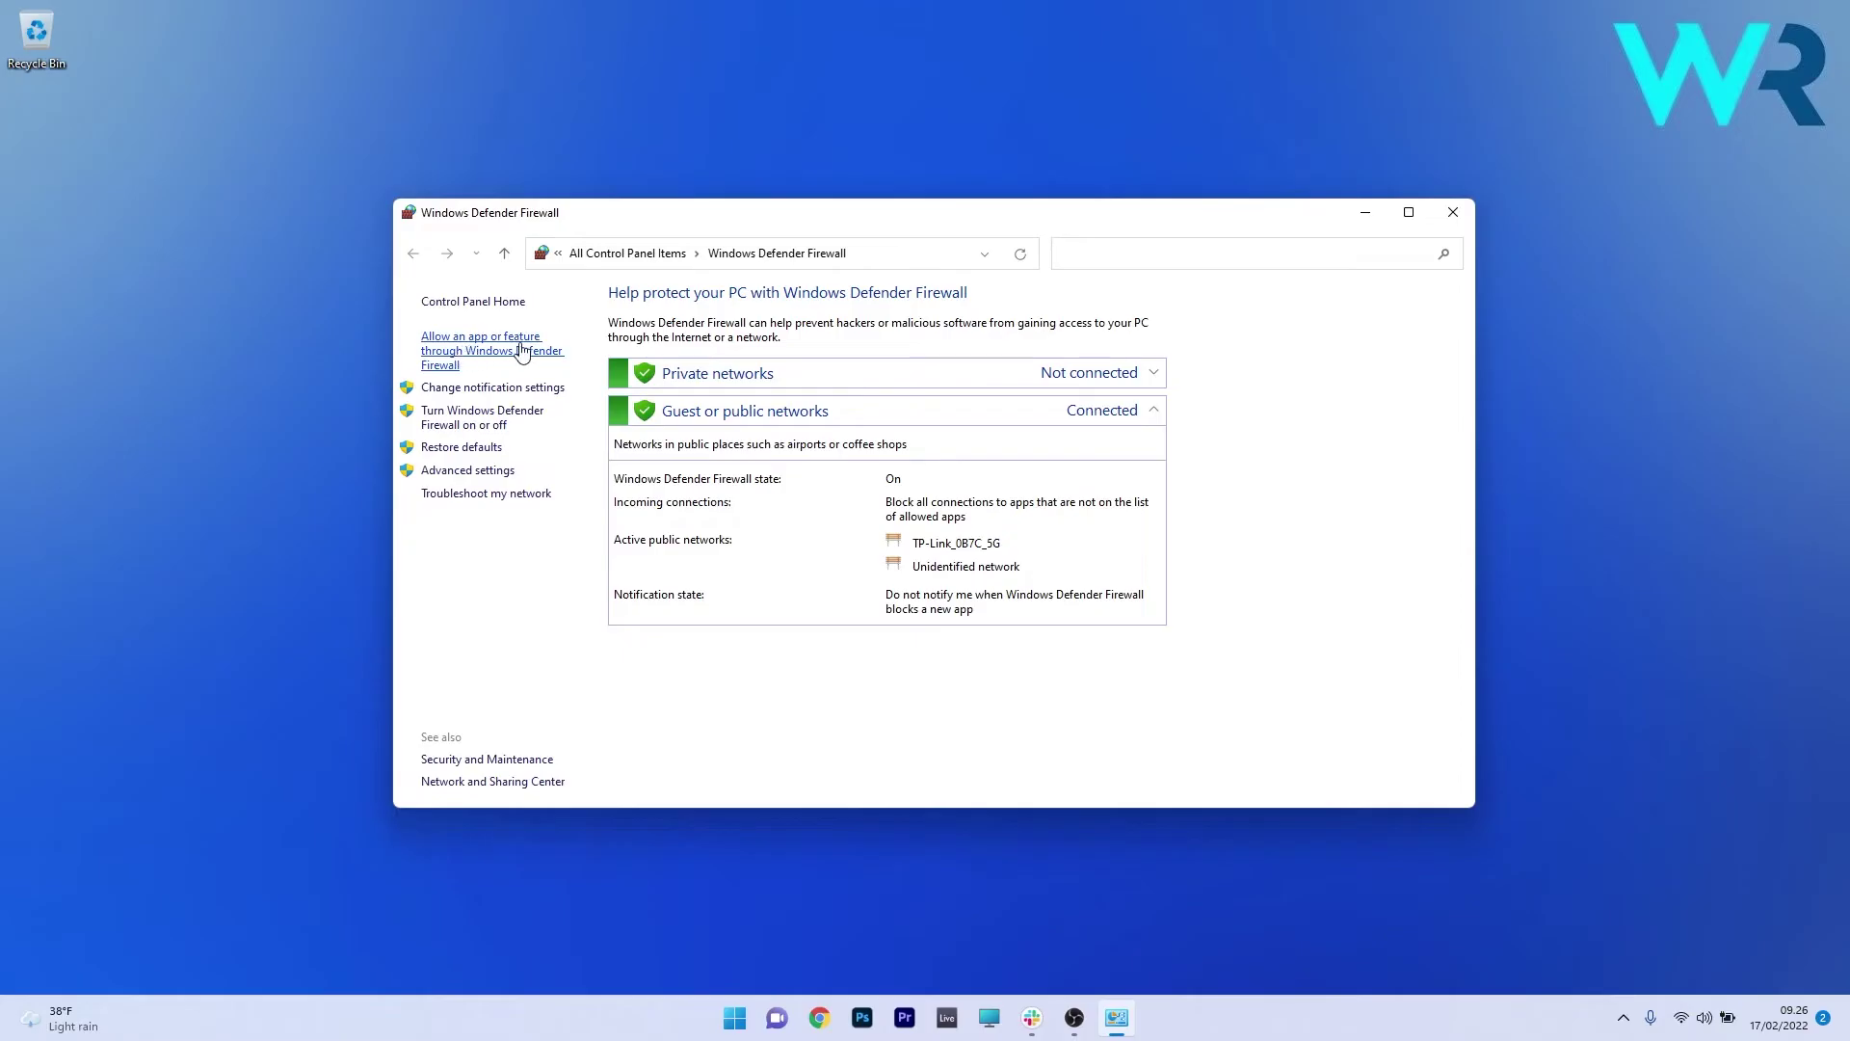
left_click(492, 354)
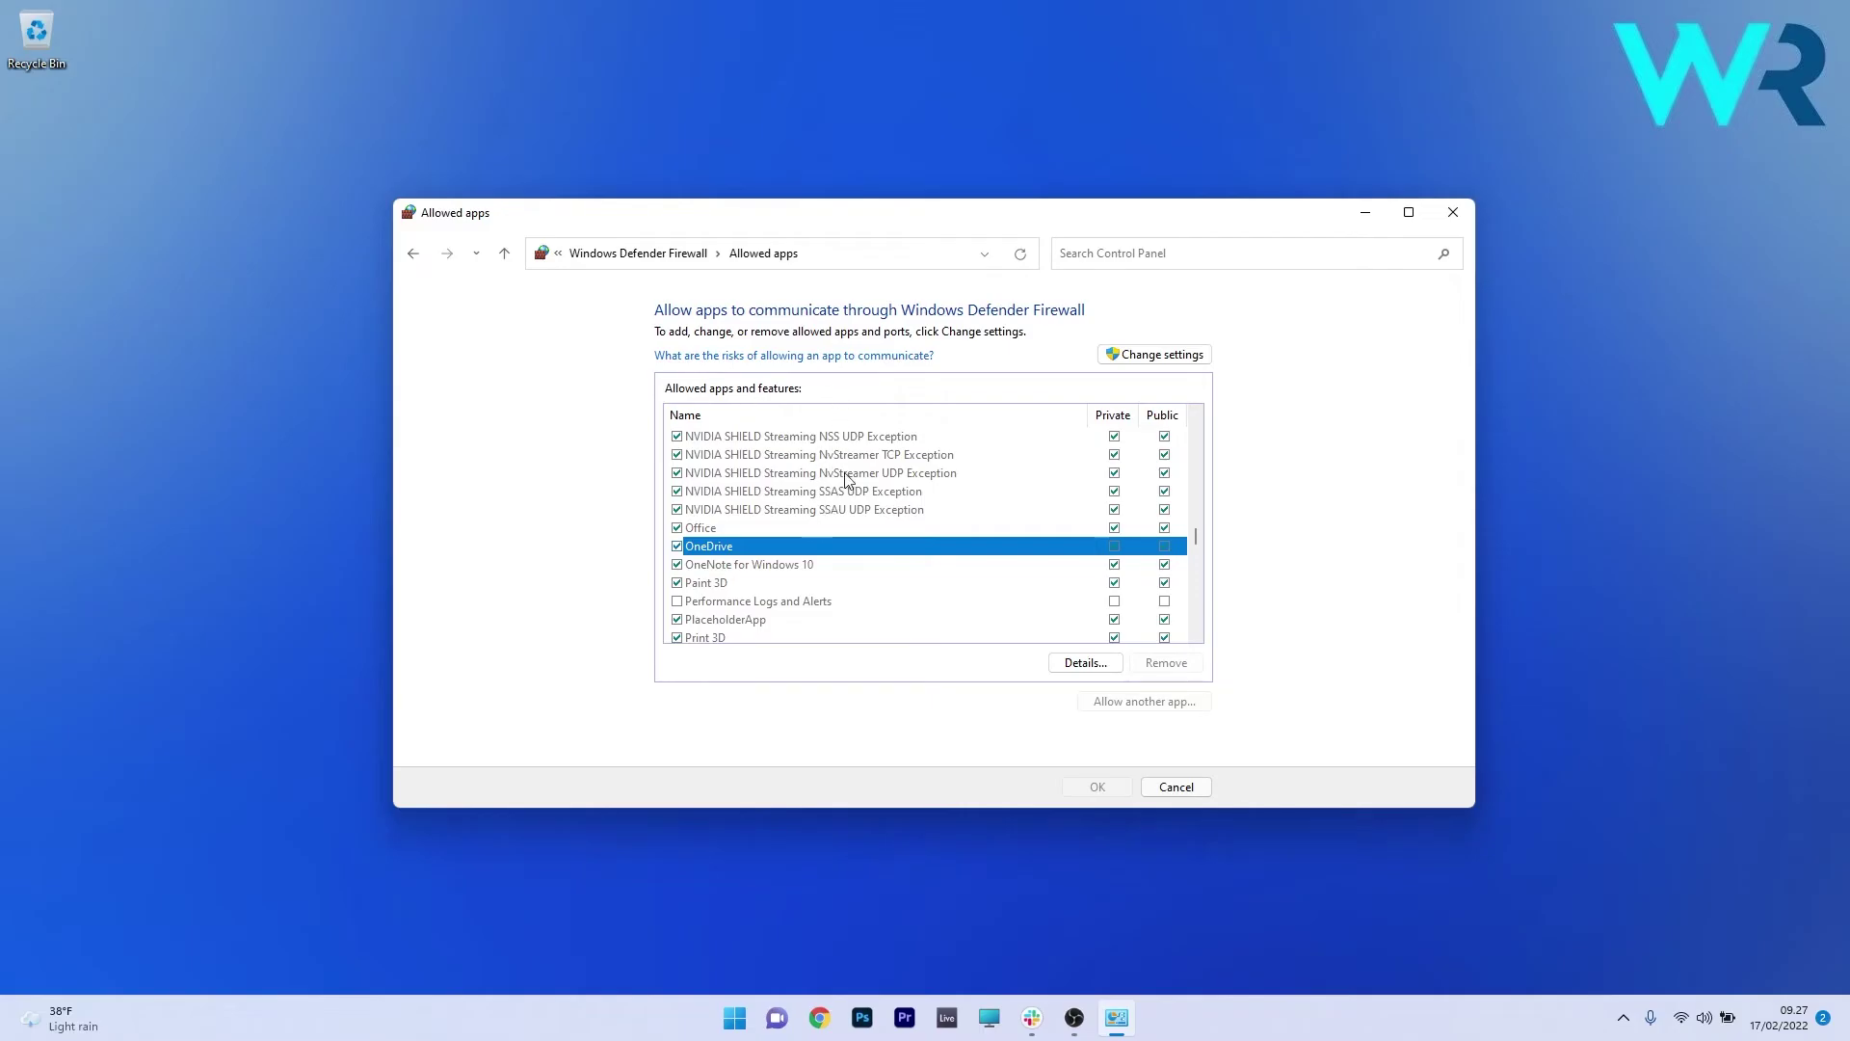
Allow OneDrive through the firewall on Private and Public networks, save, and close.
left_click(1176, 357)
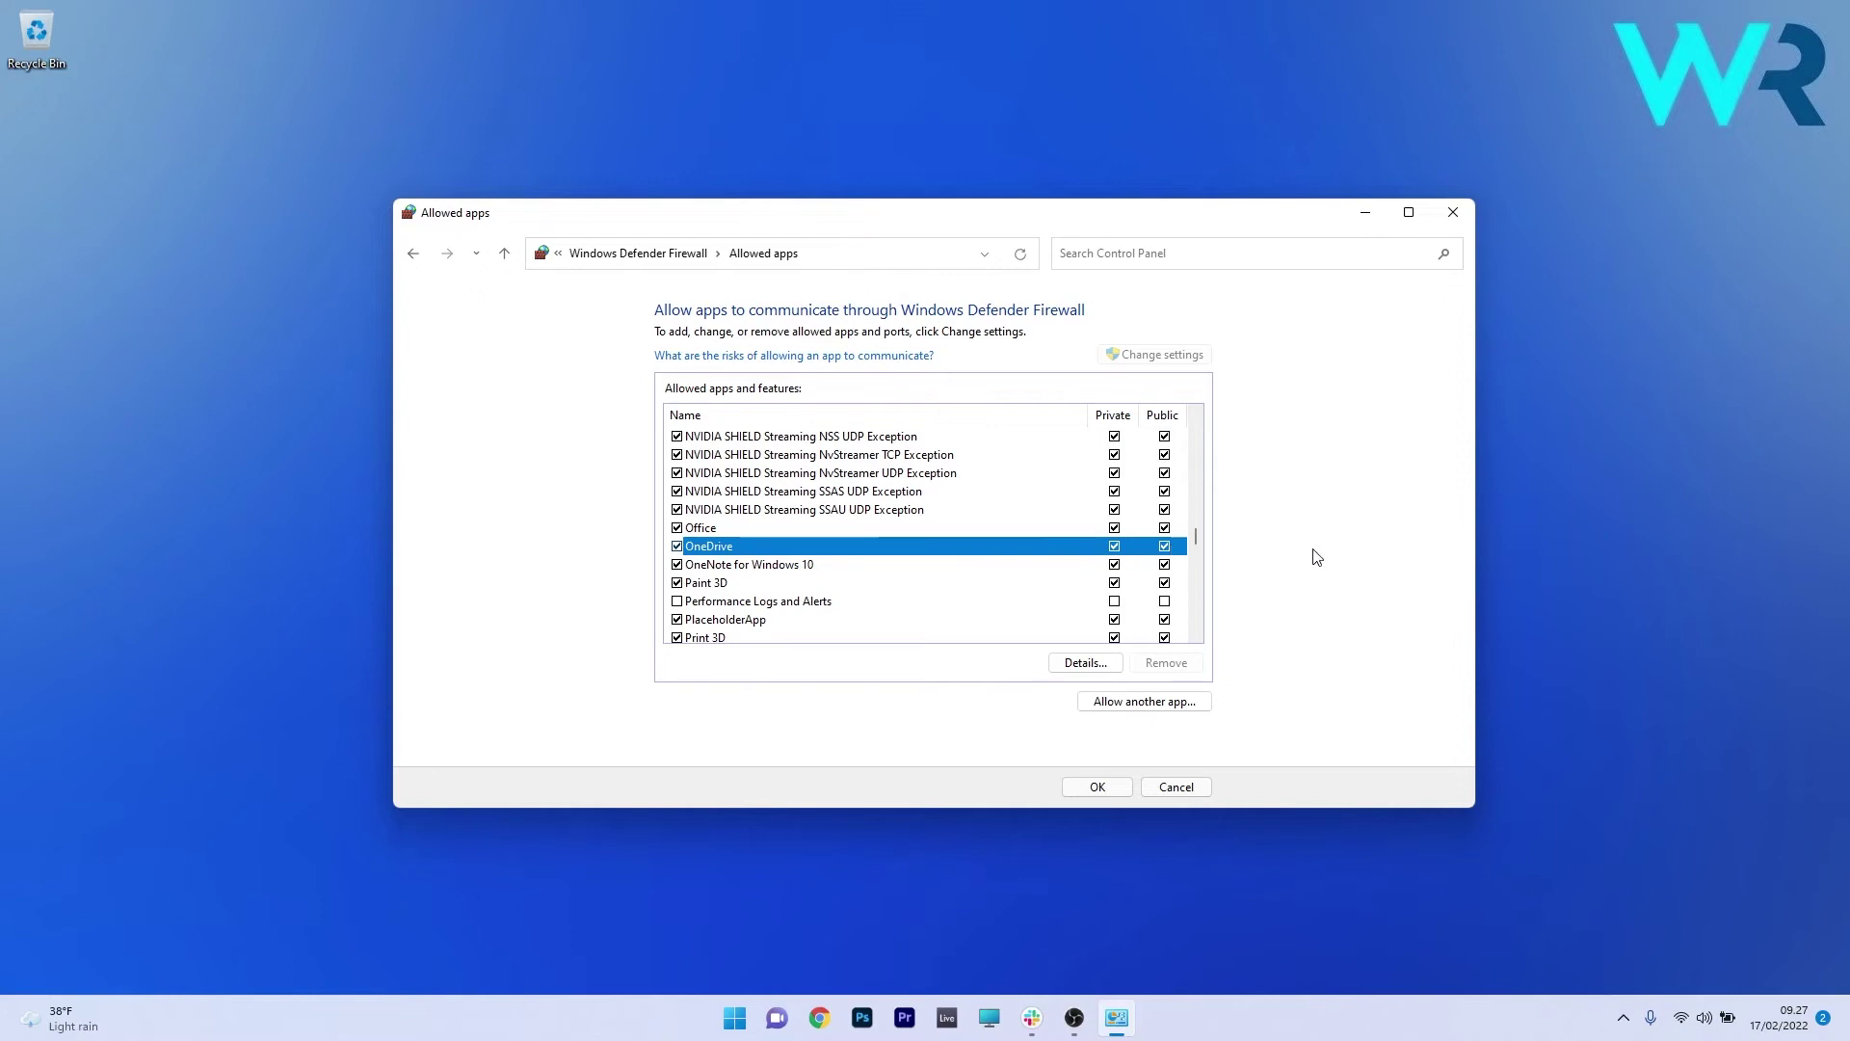
left_click(1094, 788)
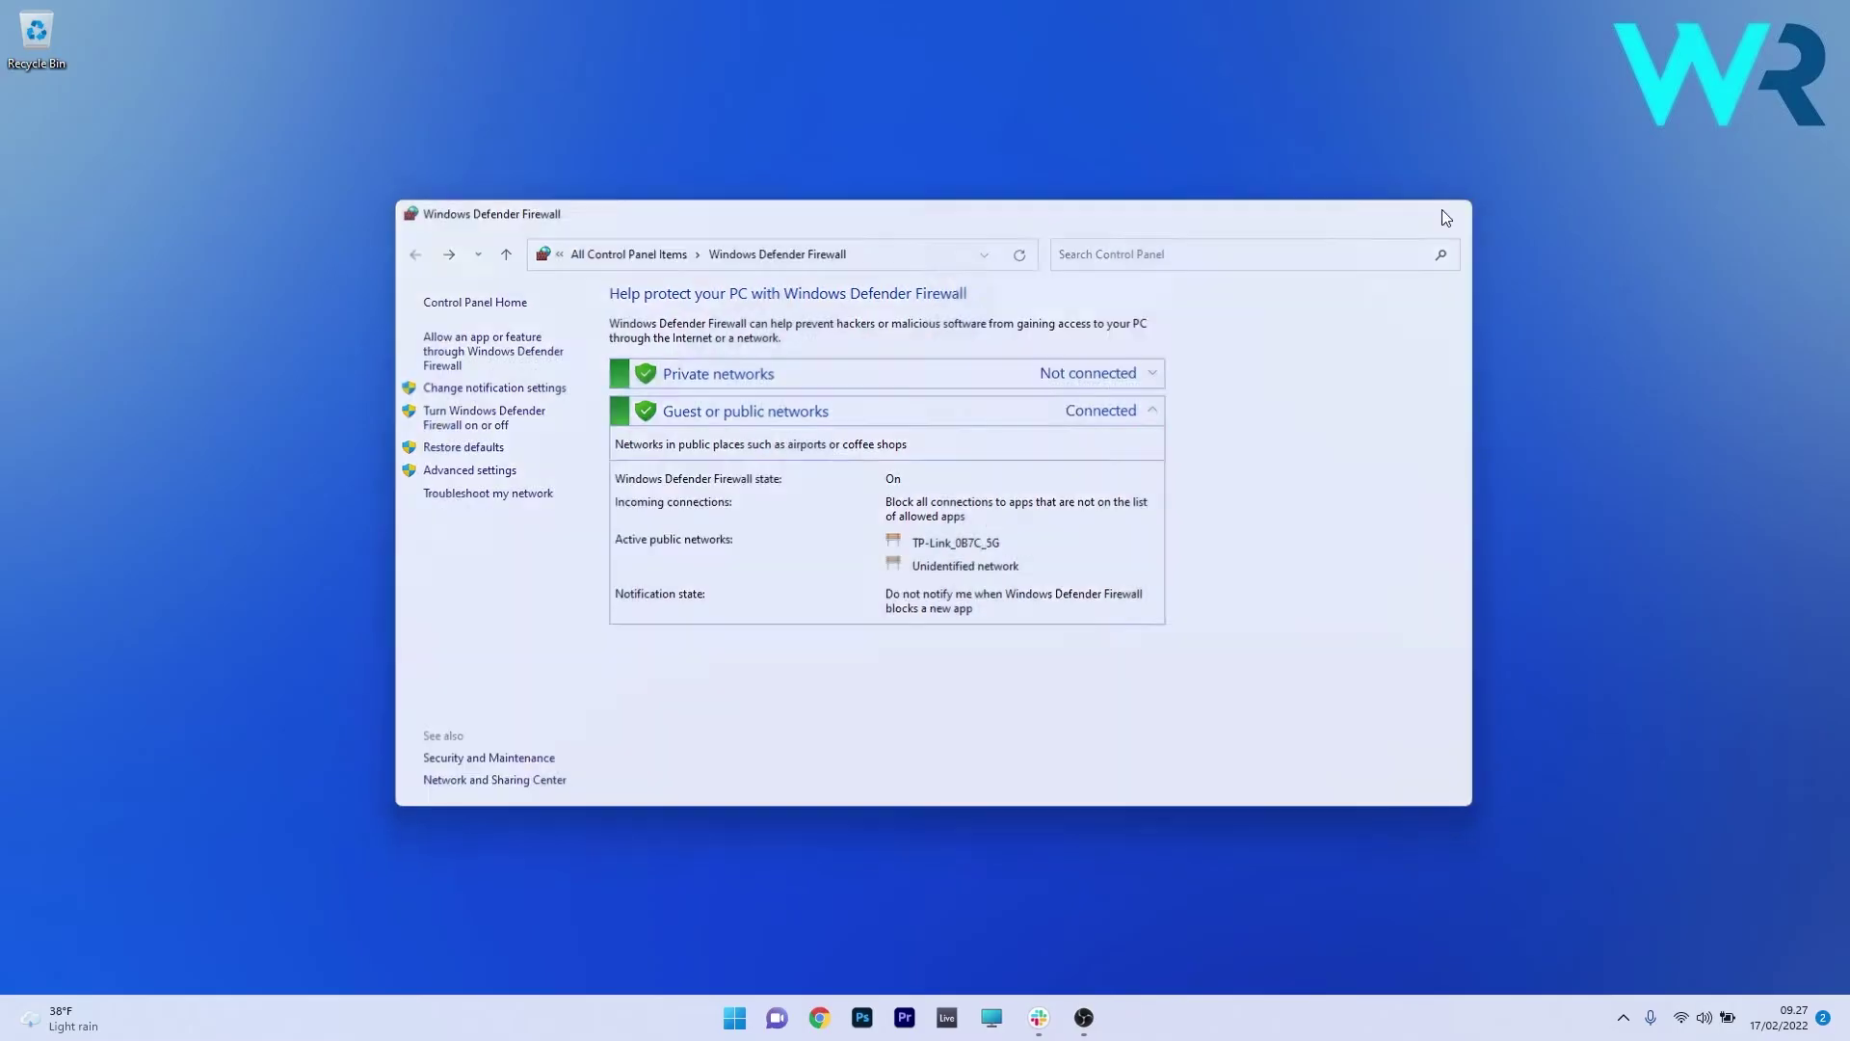
left_click(1444, 214)
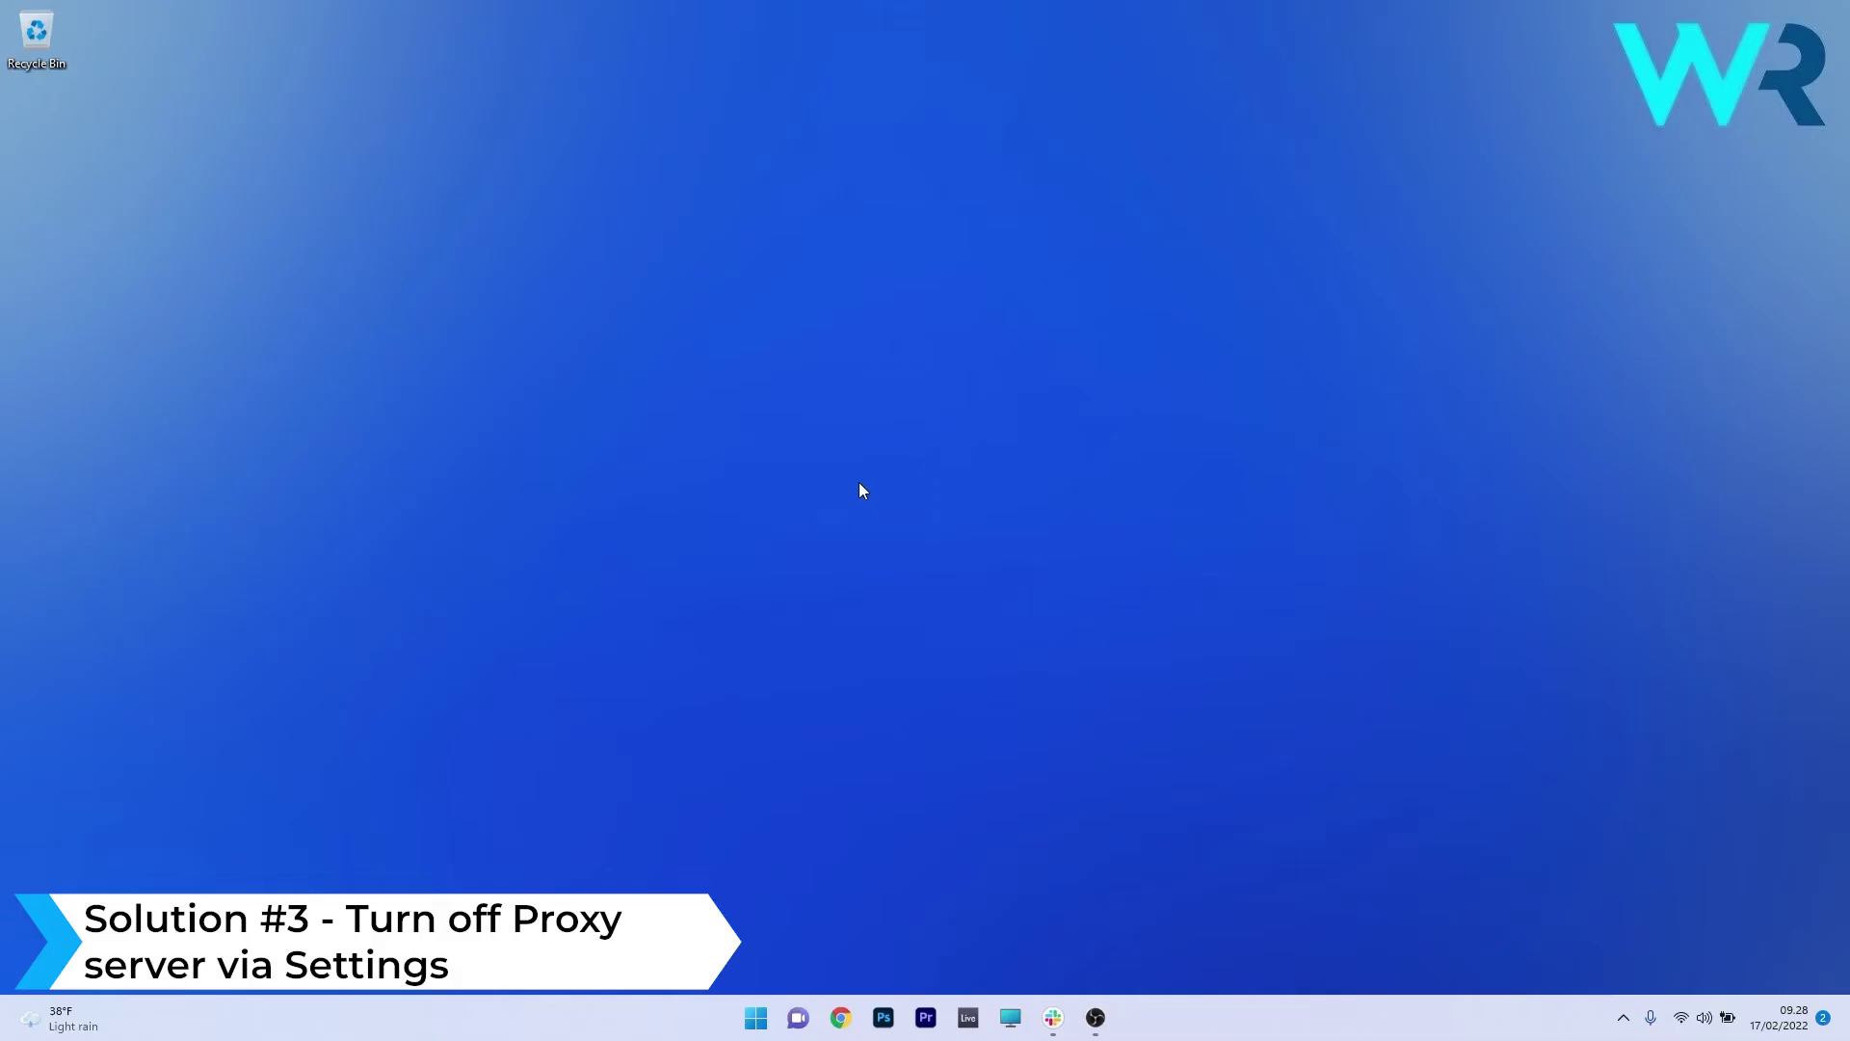
Go to the Proxy page under Network & internet in Settings.
key("super")
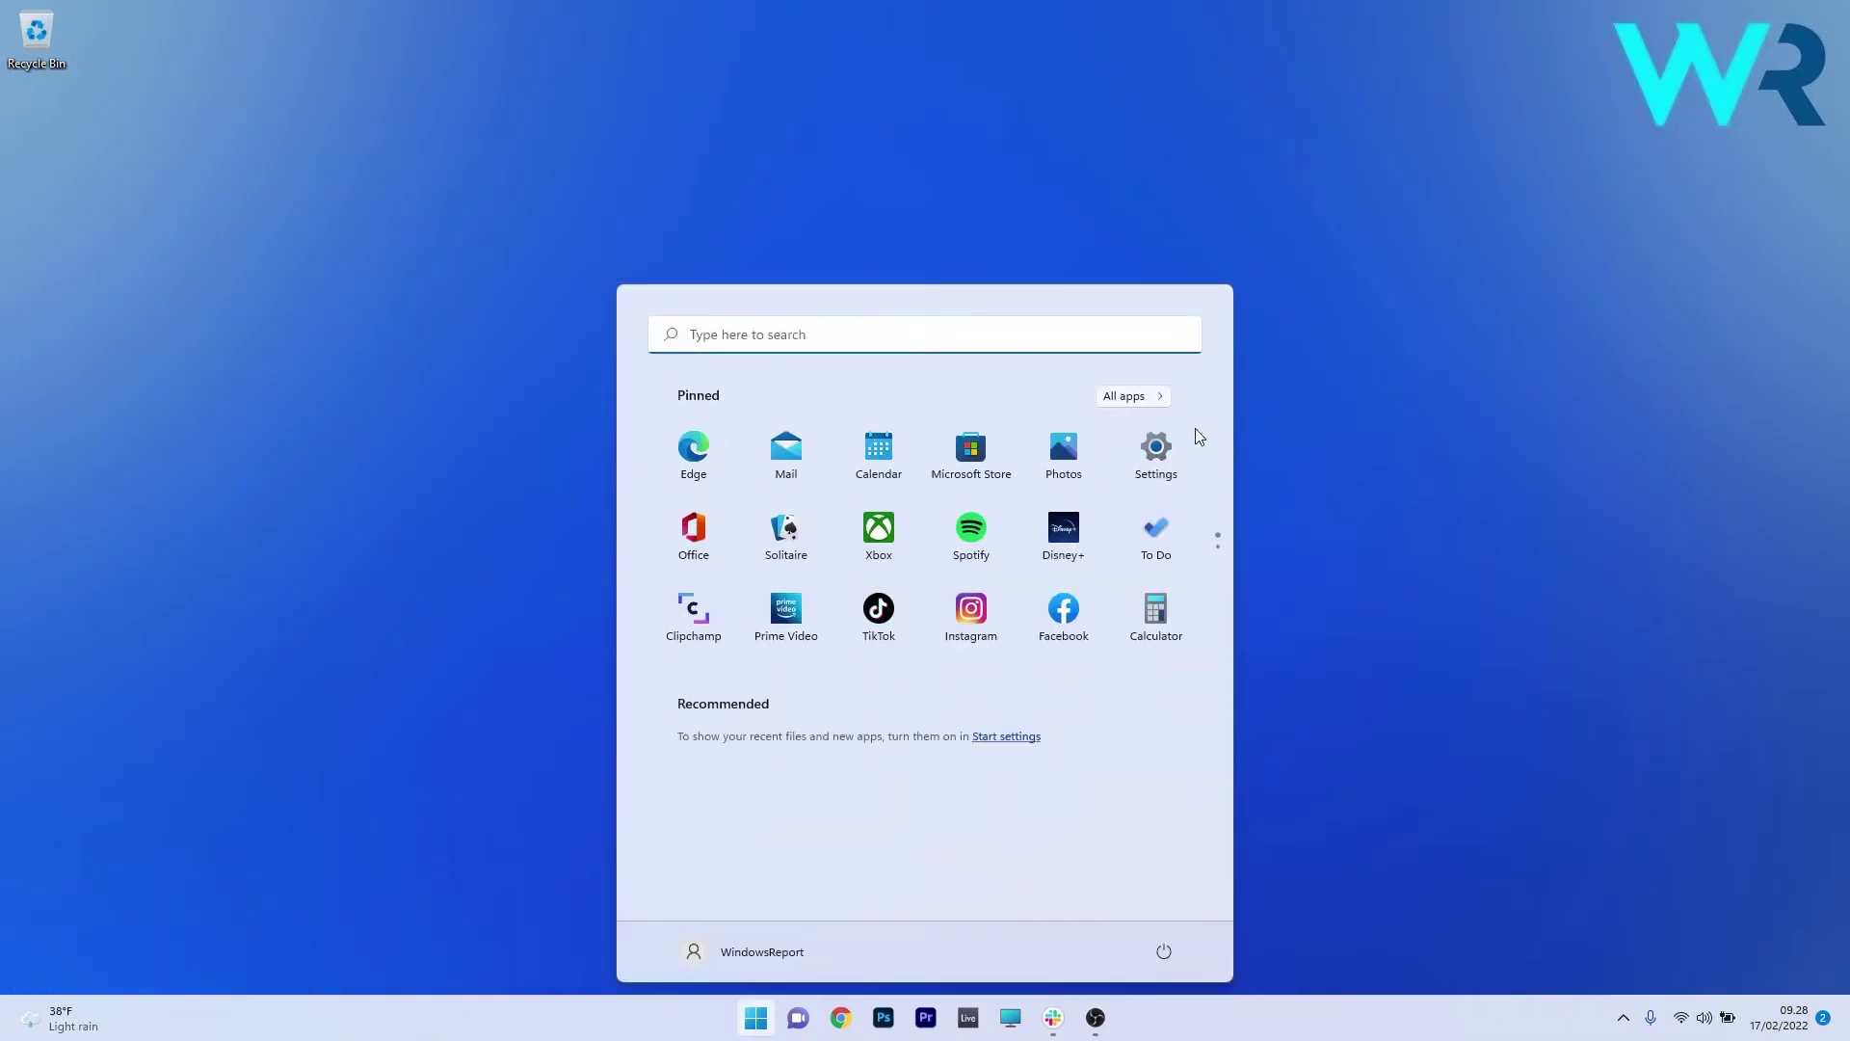
left_click(1157, 451)
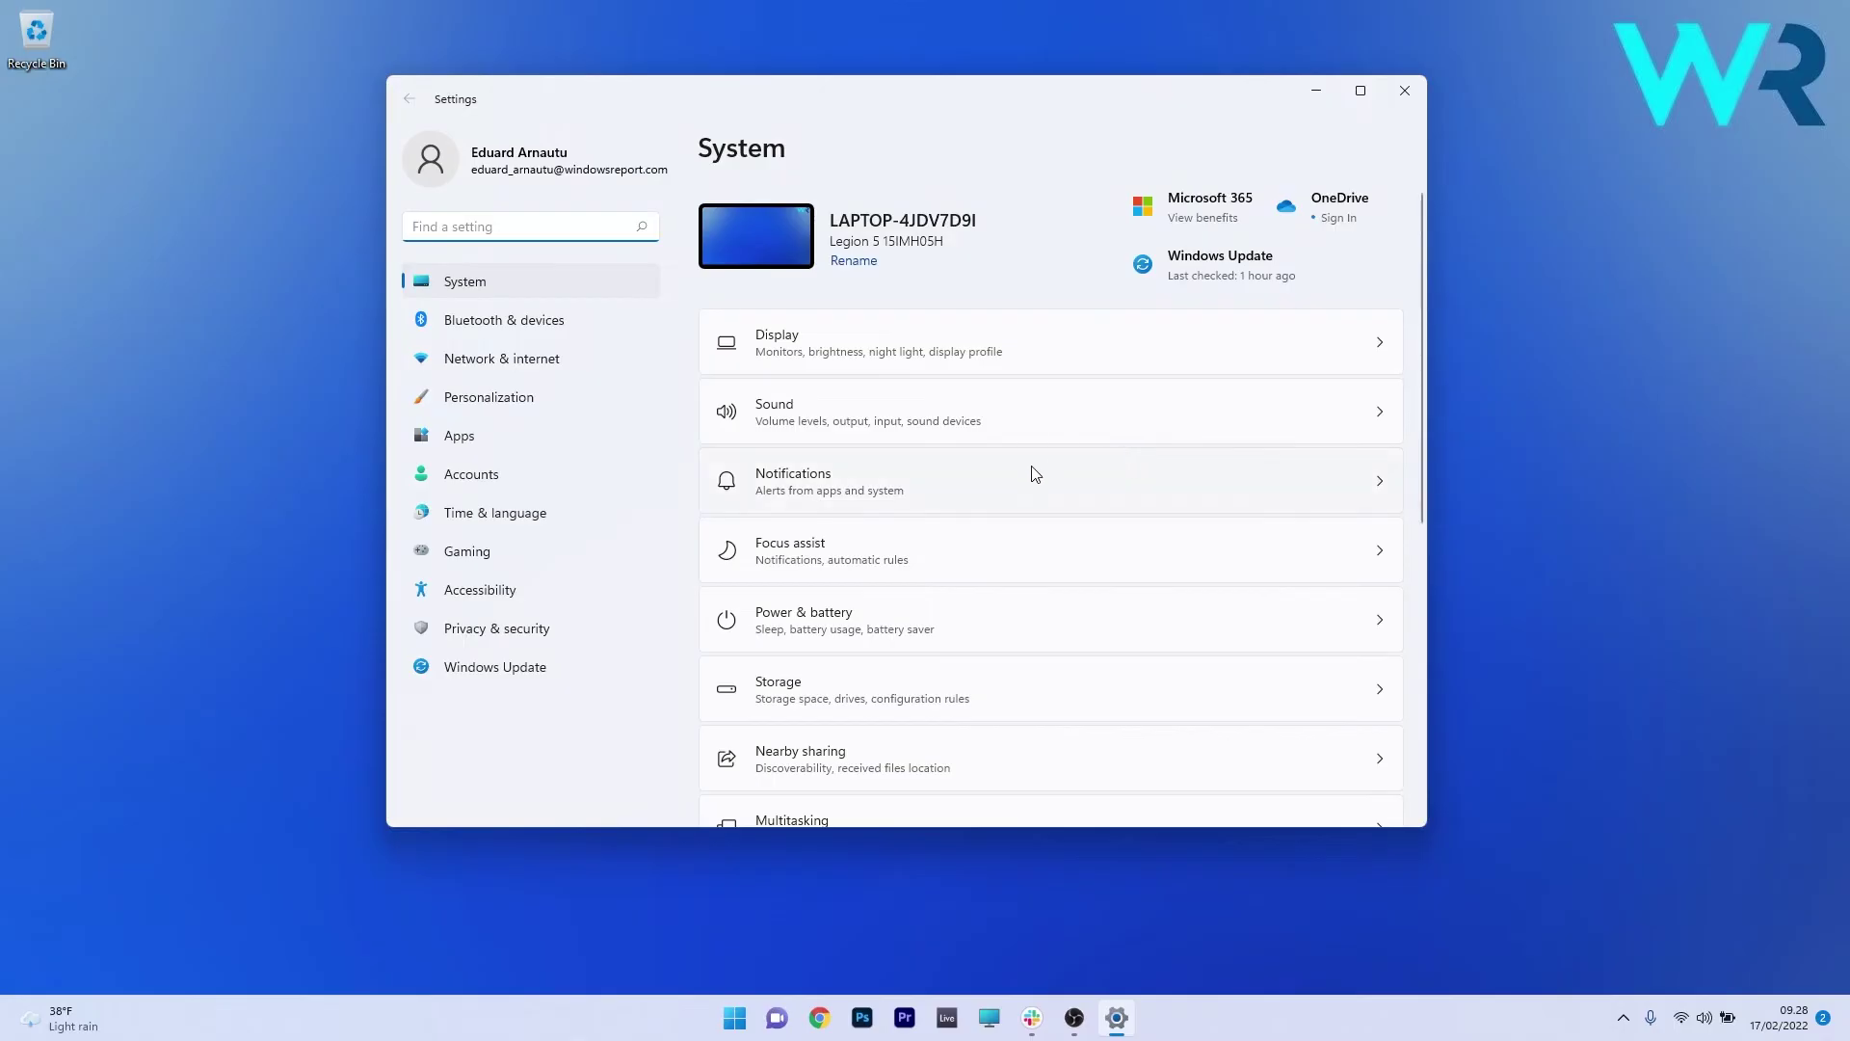
left_click(548, 362)
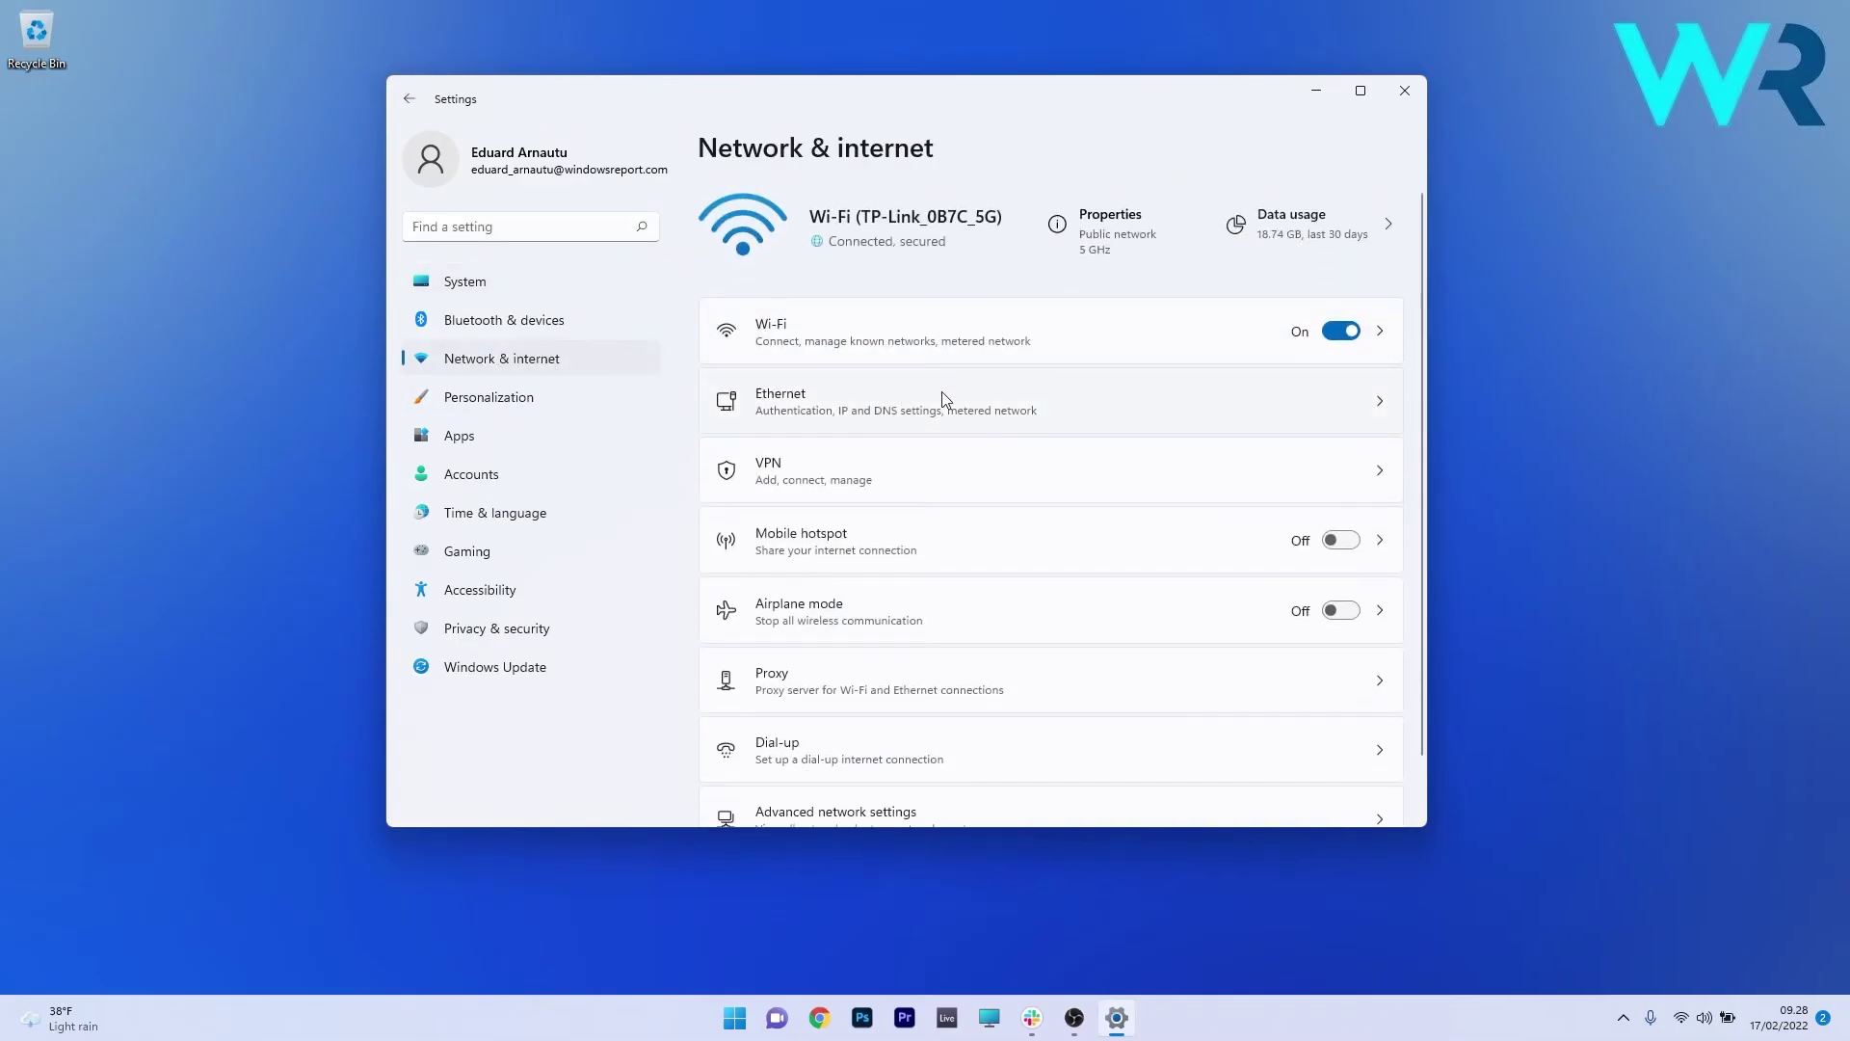
scroll(944, 391, "down", 1)
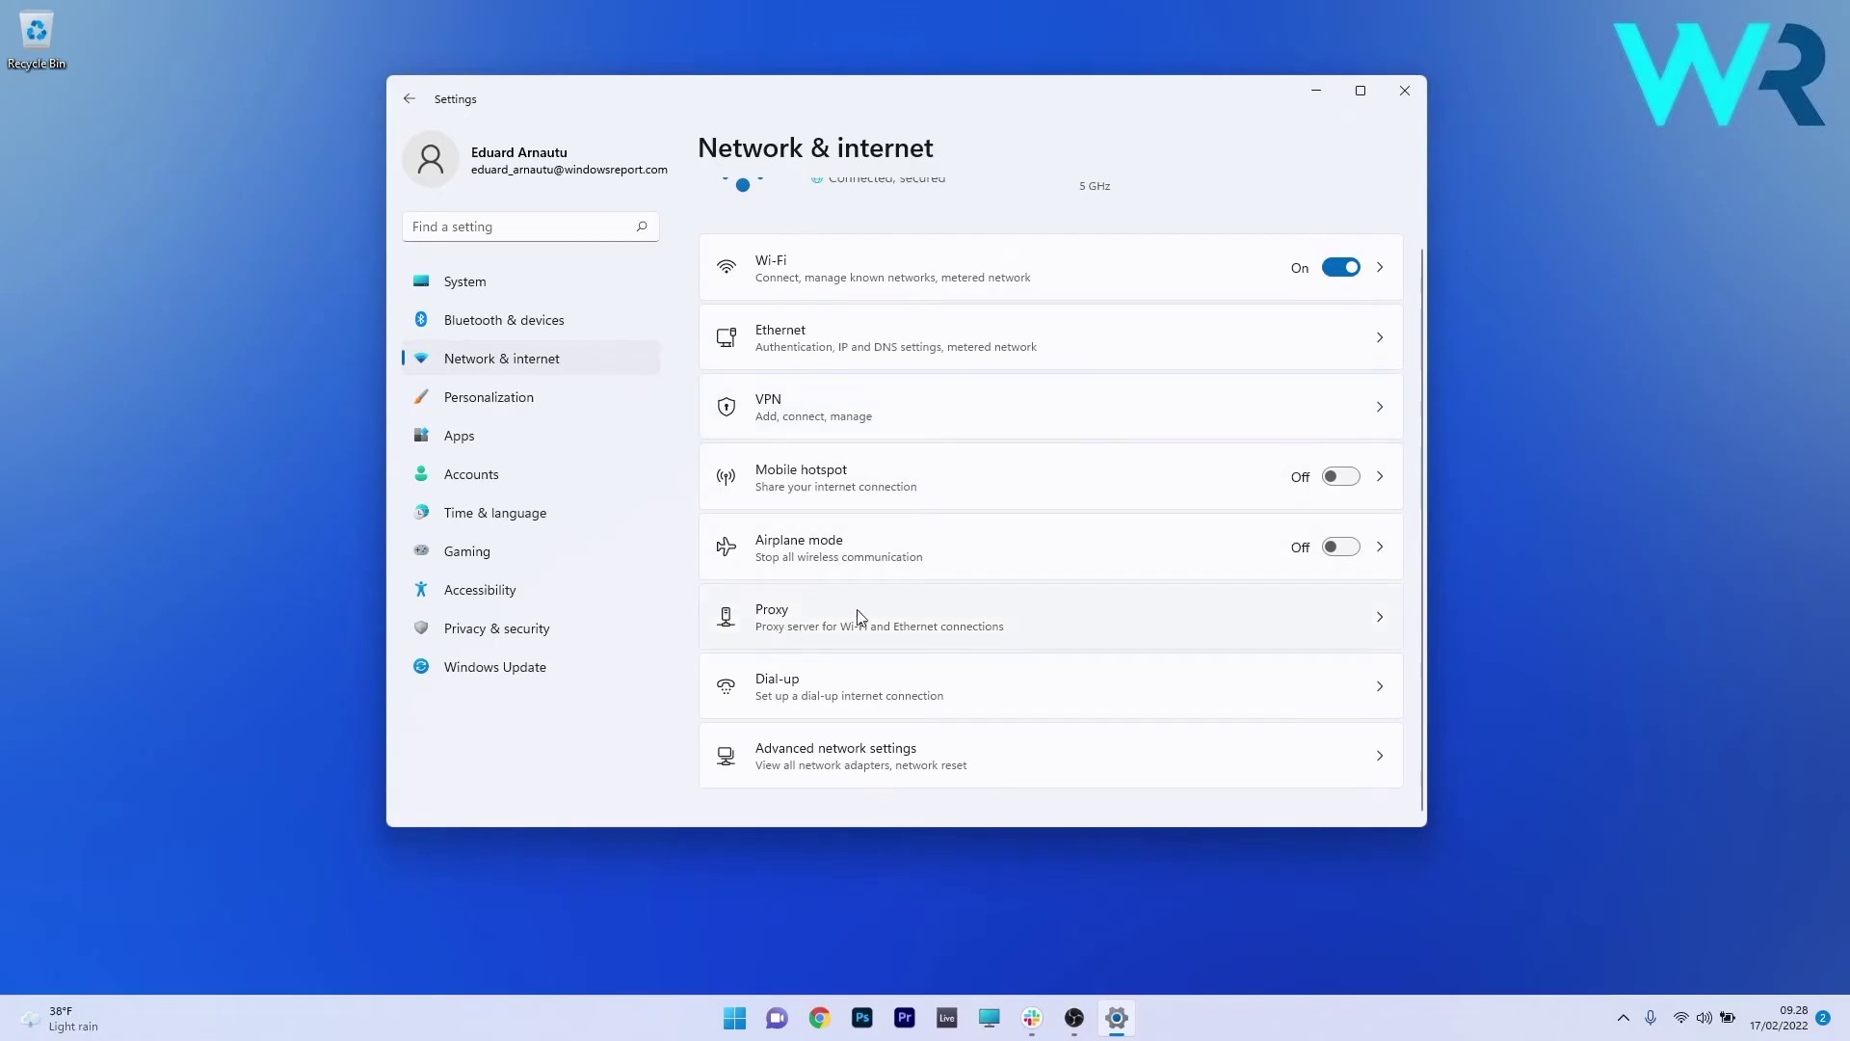
left_click(1191, 615)
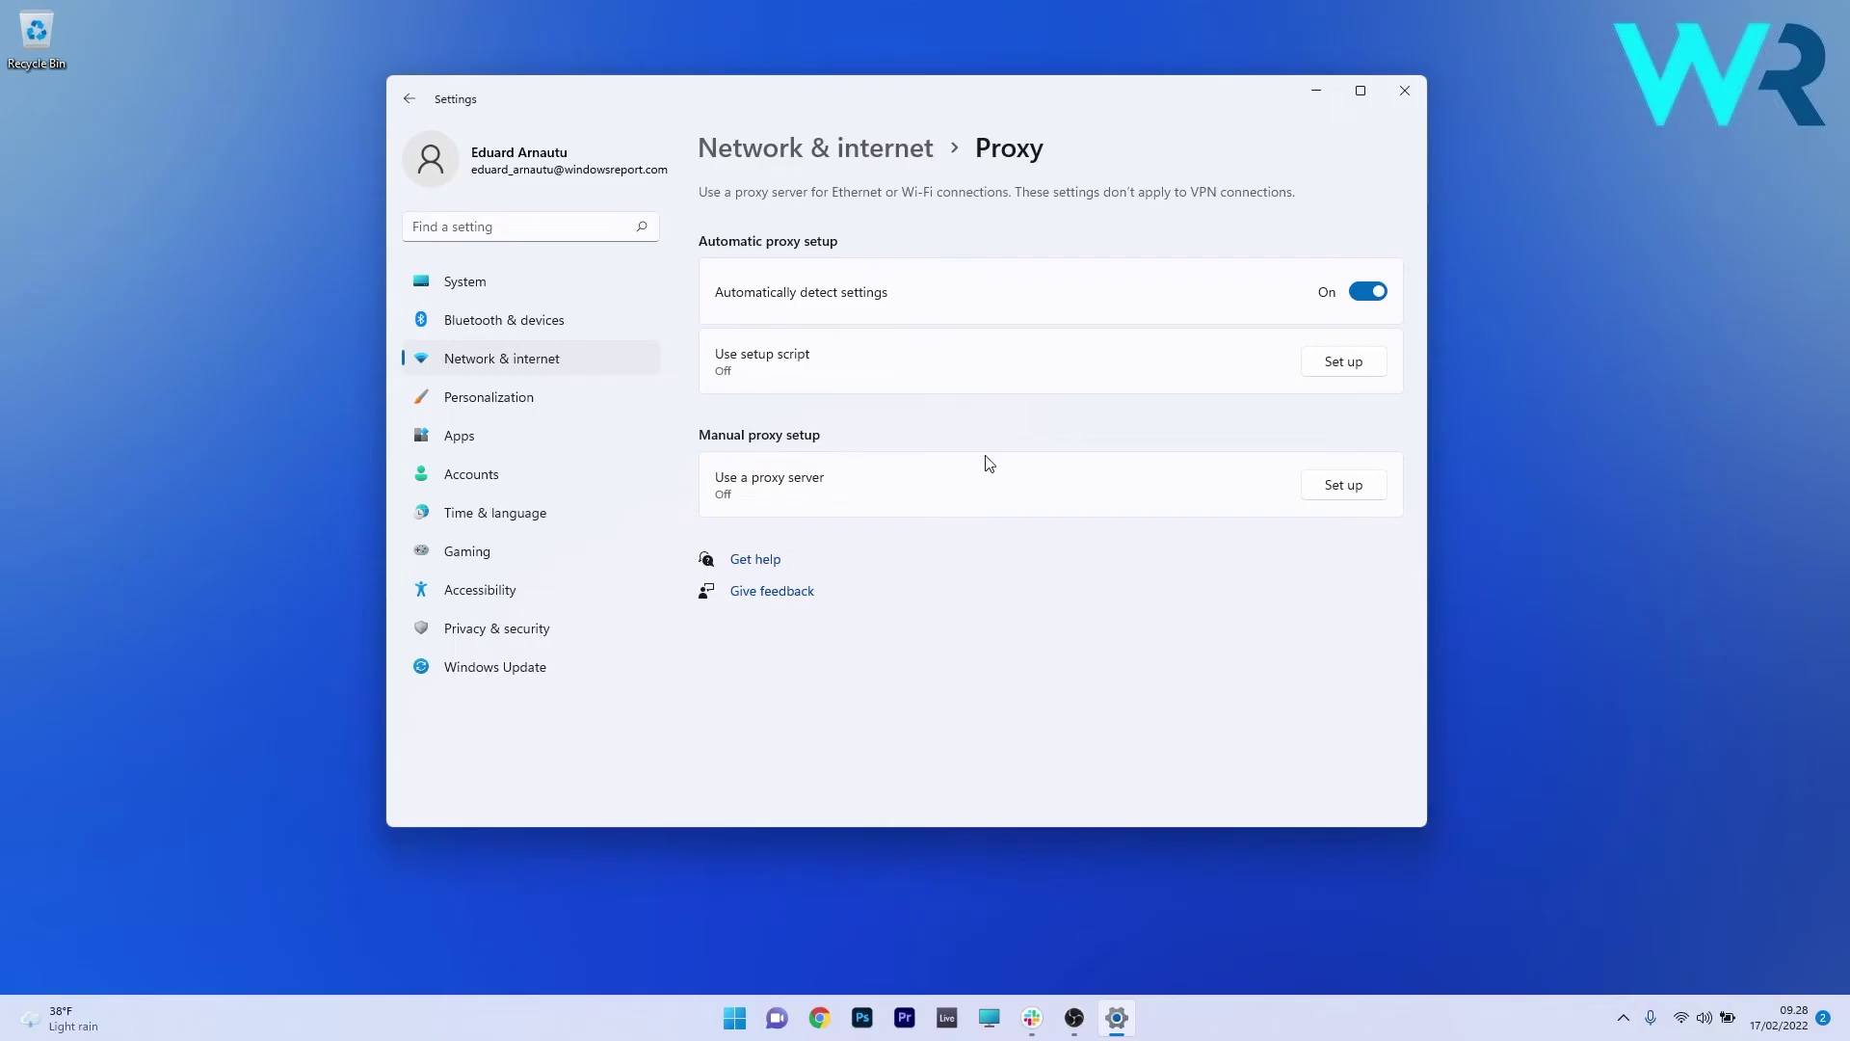
Toggle the manual proxy server on and back off, save it, and close Settings.
left_click(1343, 485)
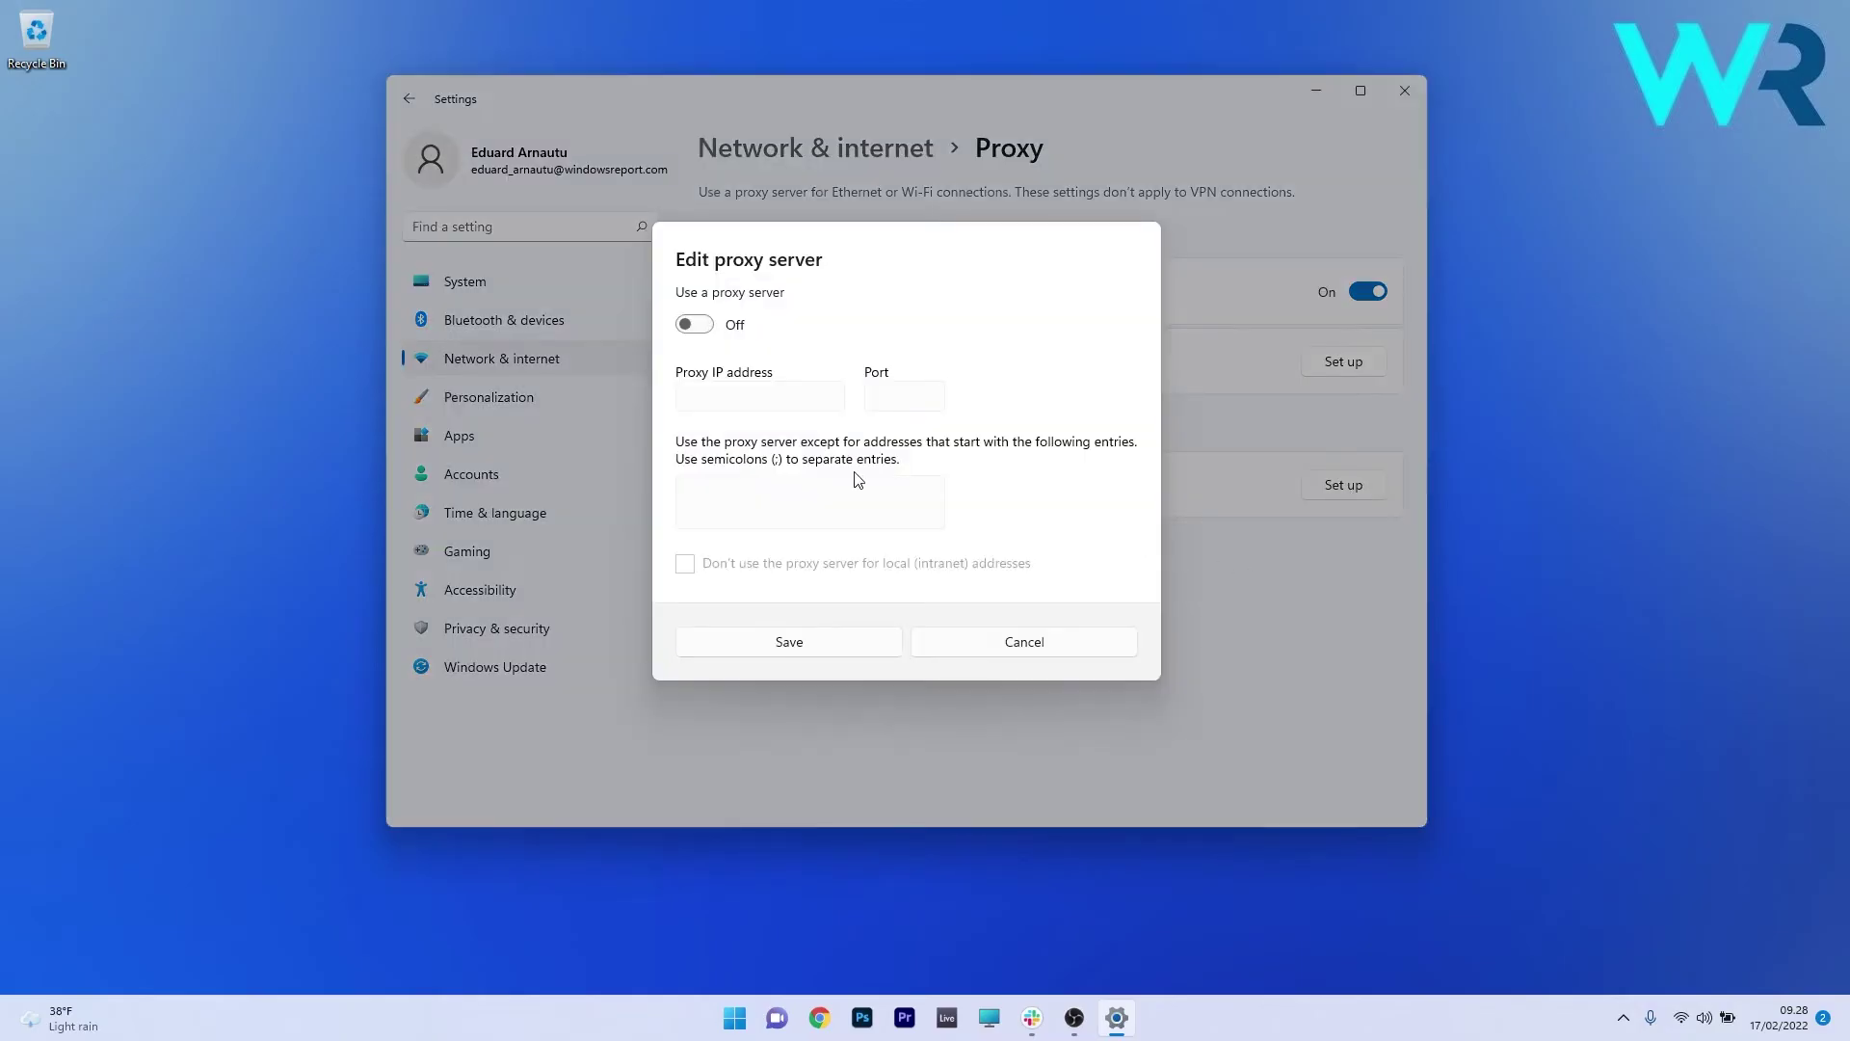
left_click(711, 330)
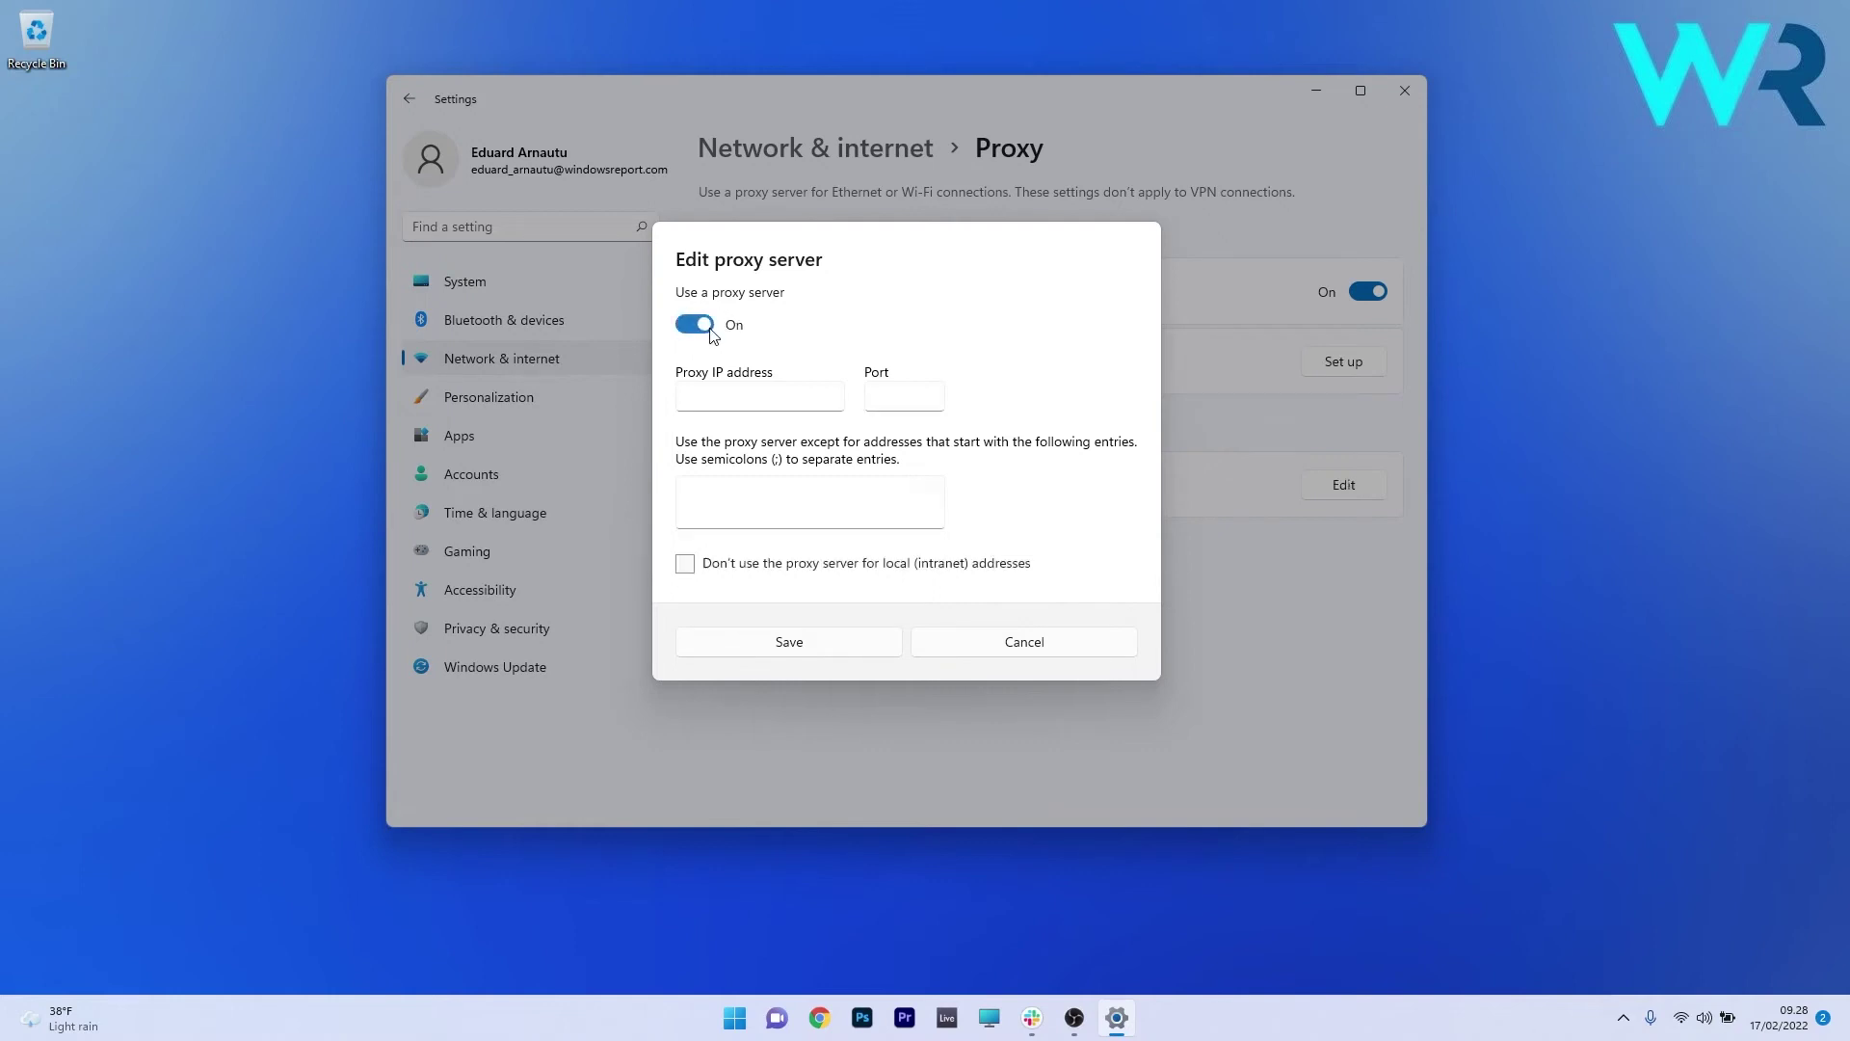
left_click(706, 330)
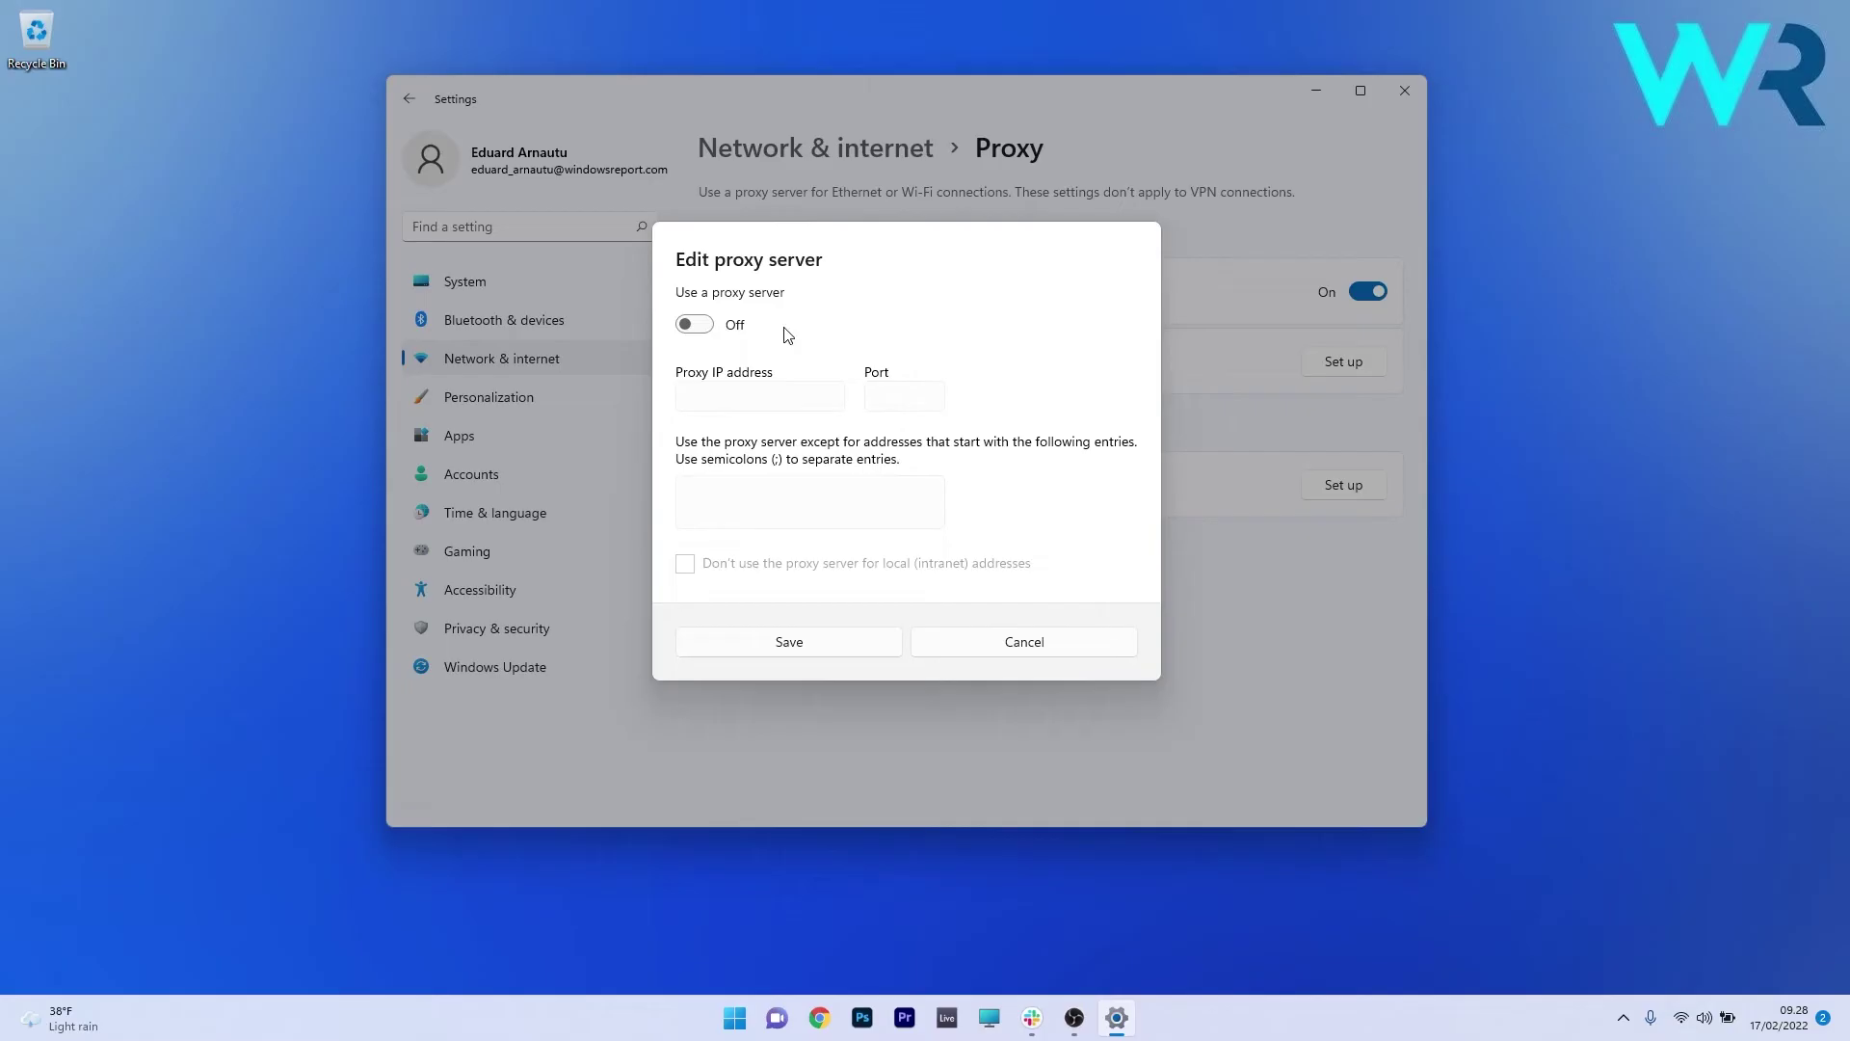
left_click(787, 643)
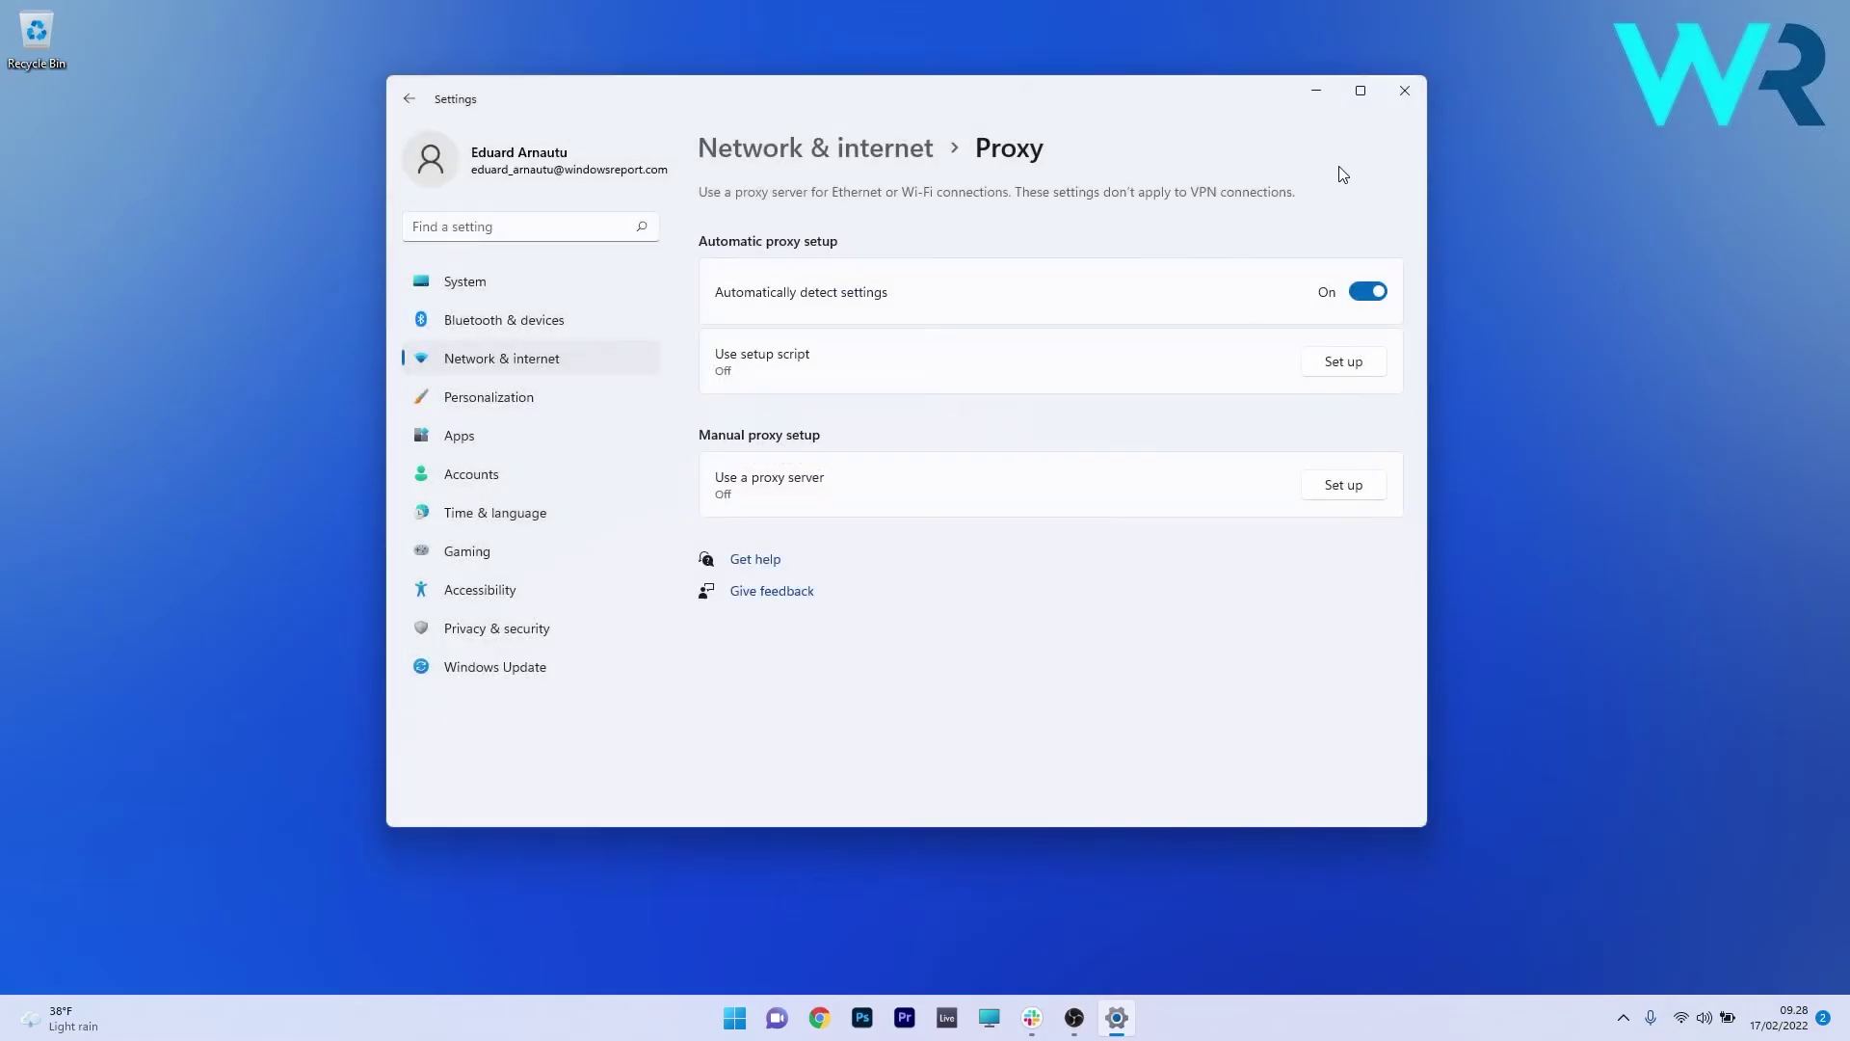
left_click(1405, 92)
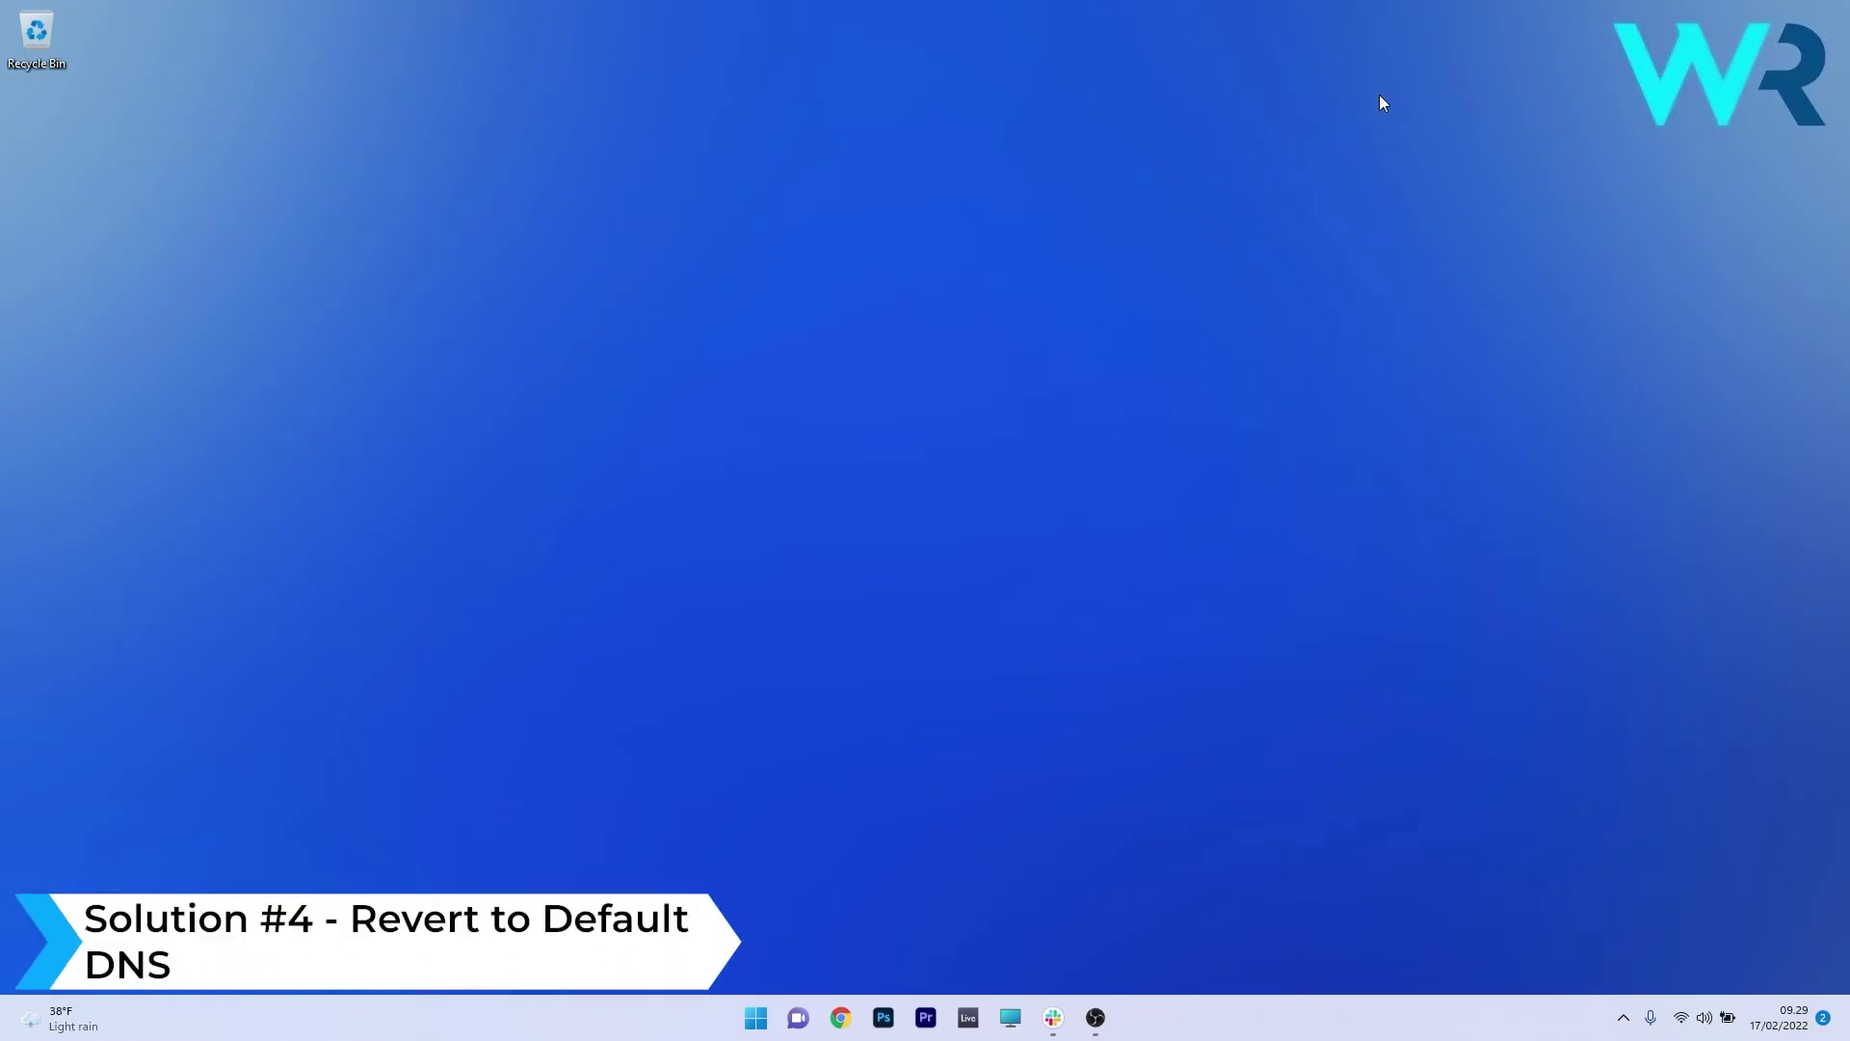
Open Control Panel in Category view and go to Network and Internet > Network and Sharing Center.
left_click(762, 1022)
type("control")
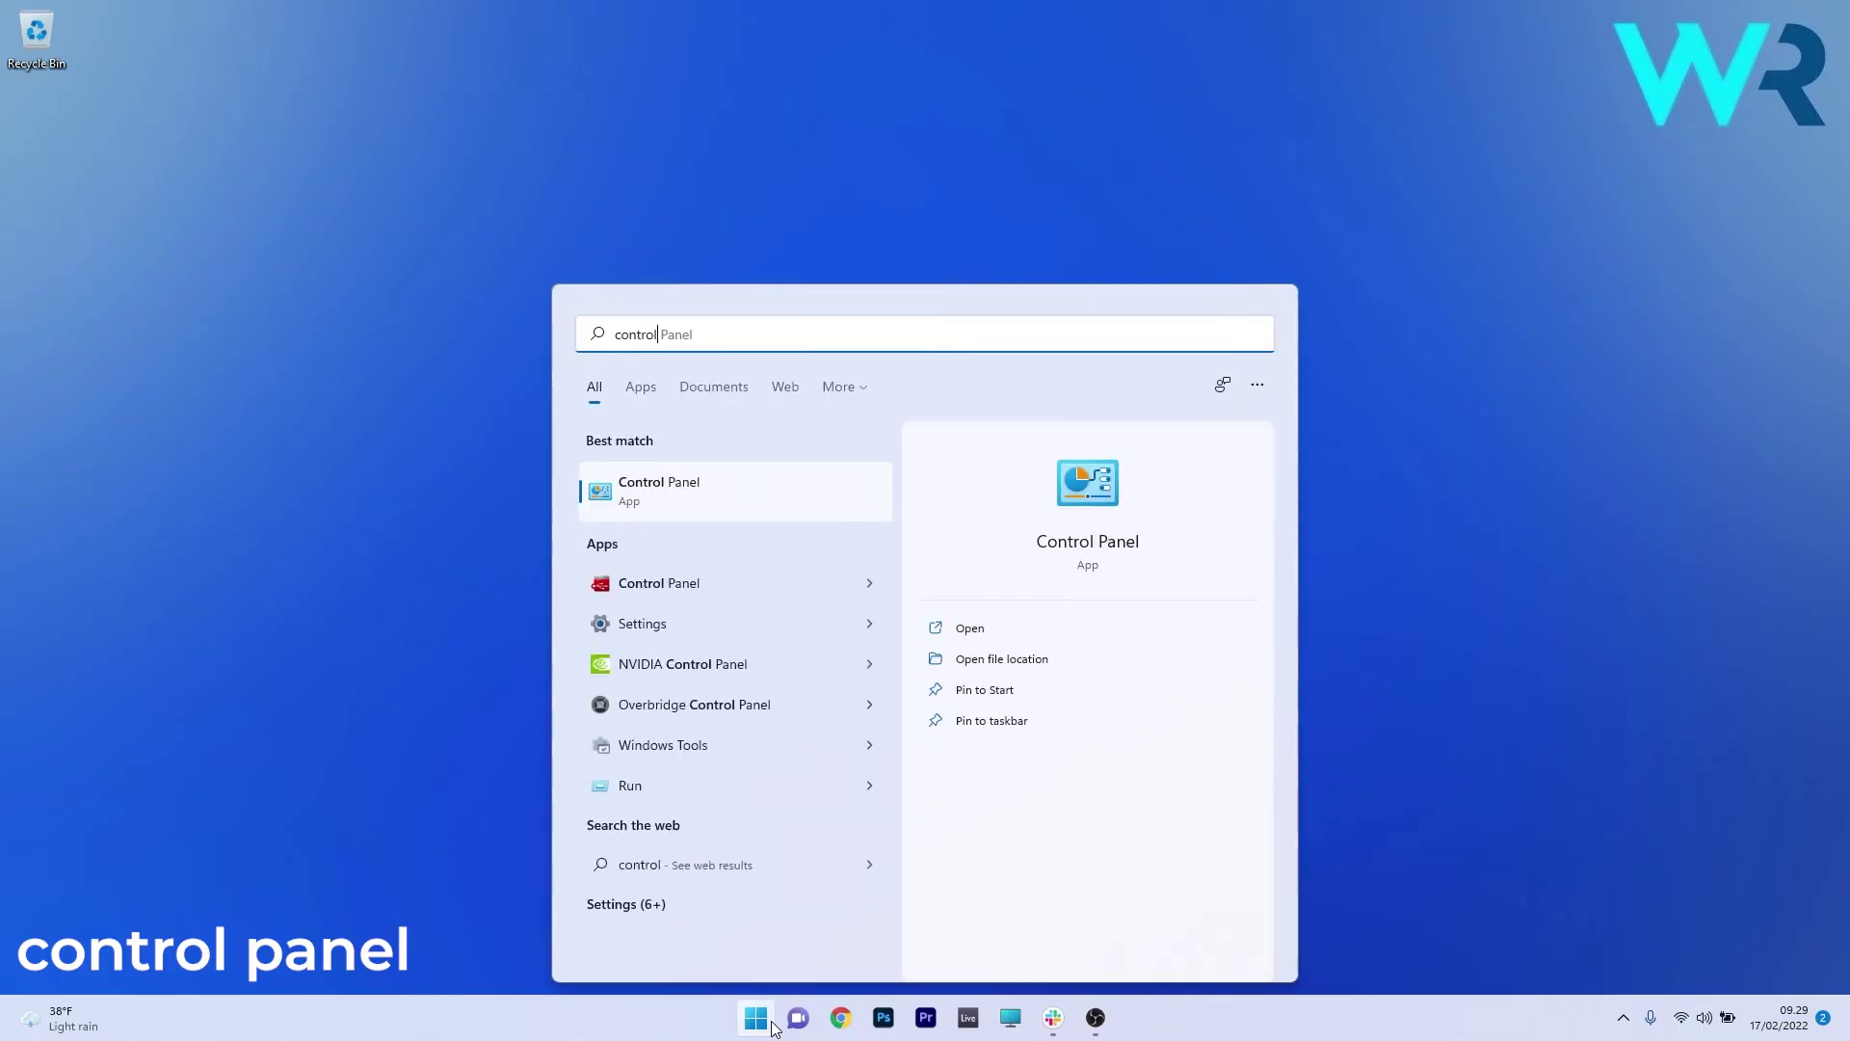
left_click(699, 502)
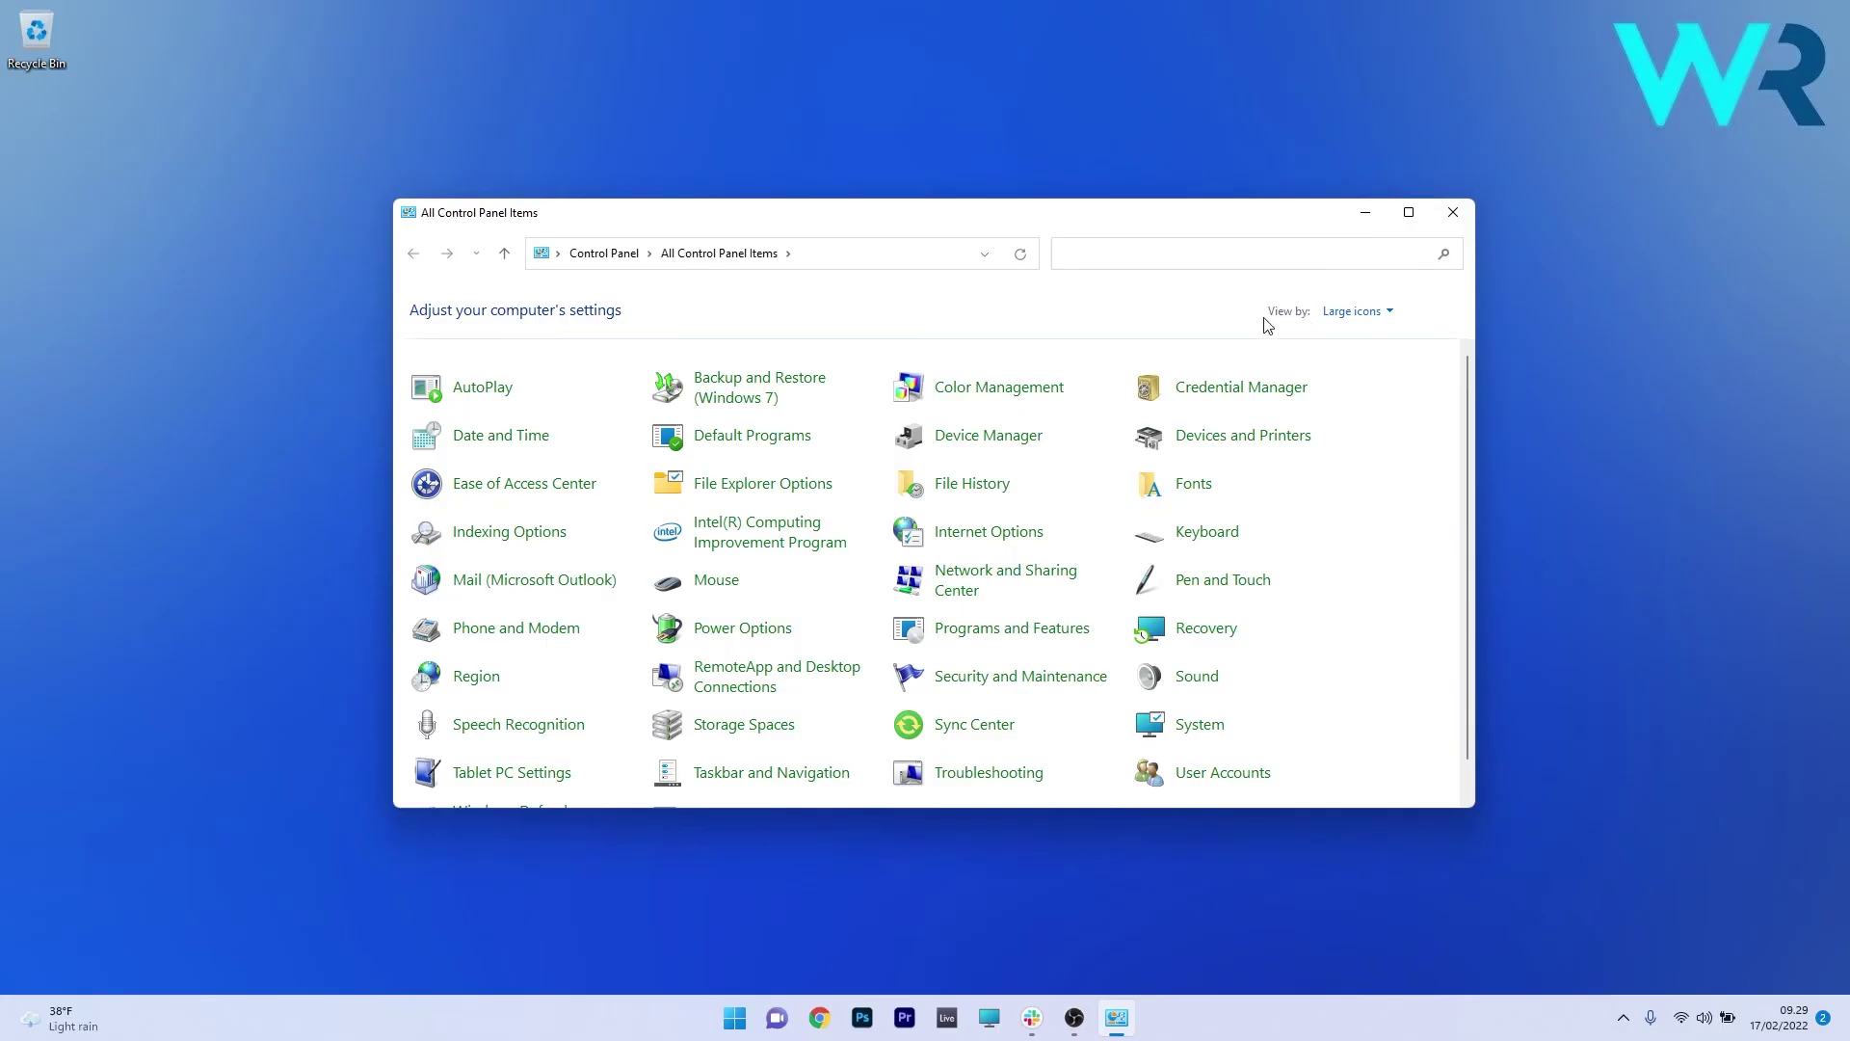
left_click(1354, 311)
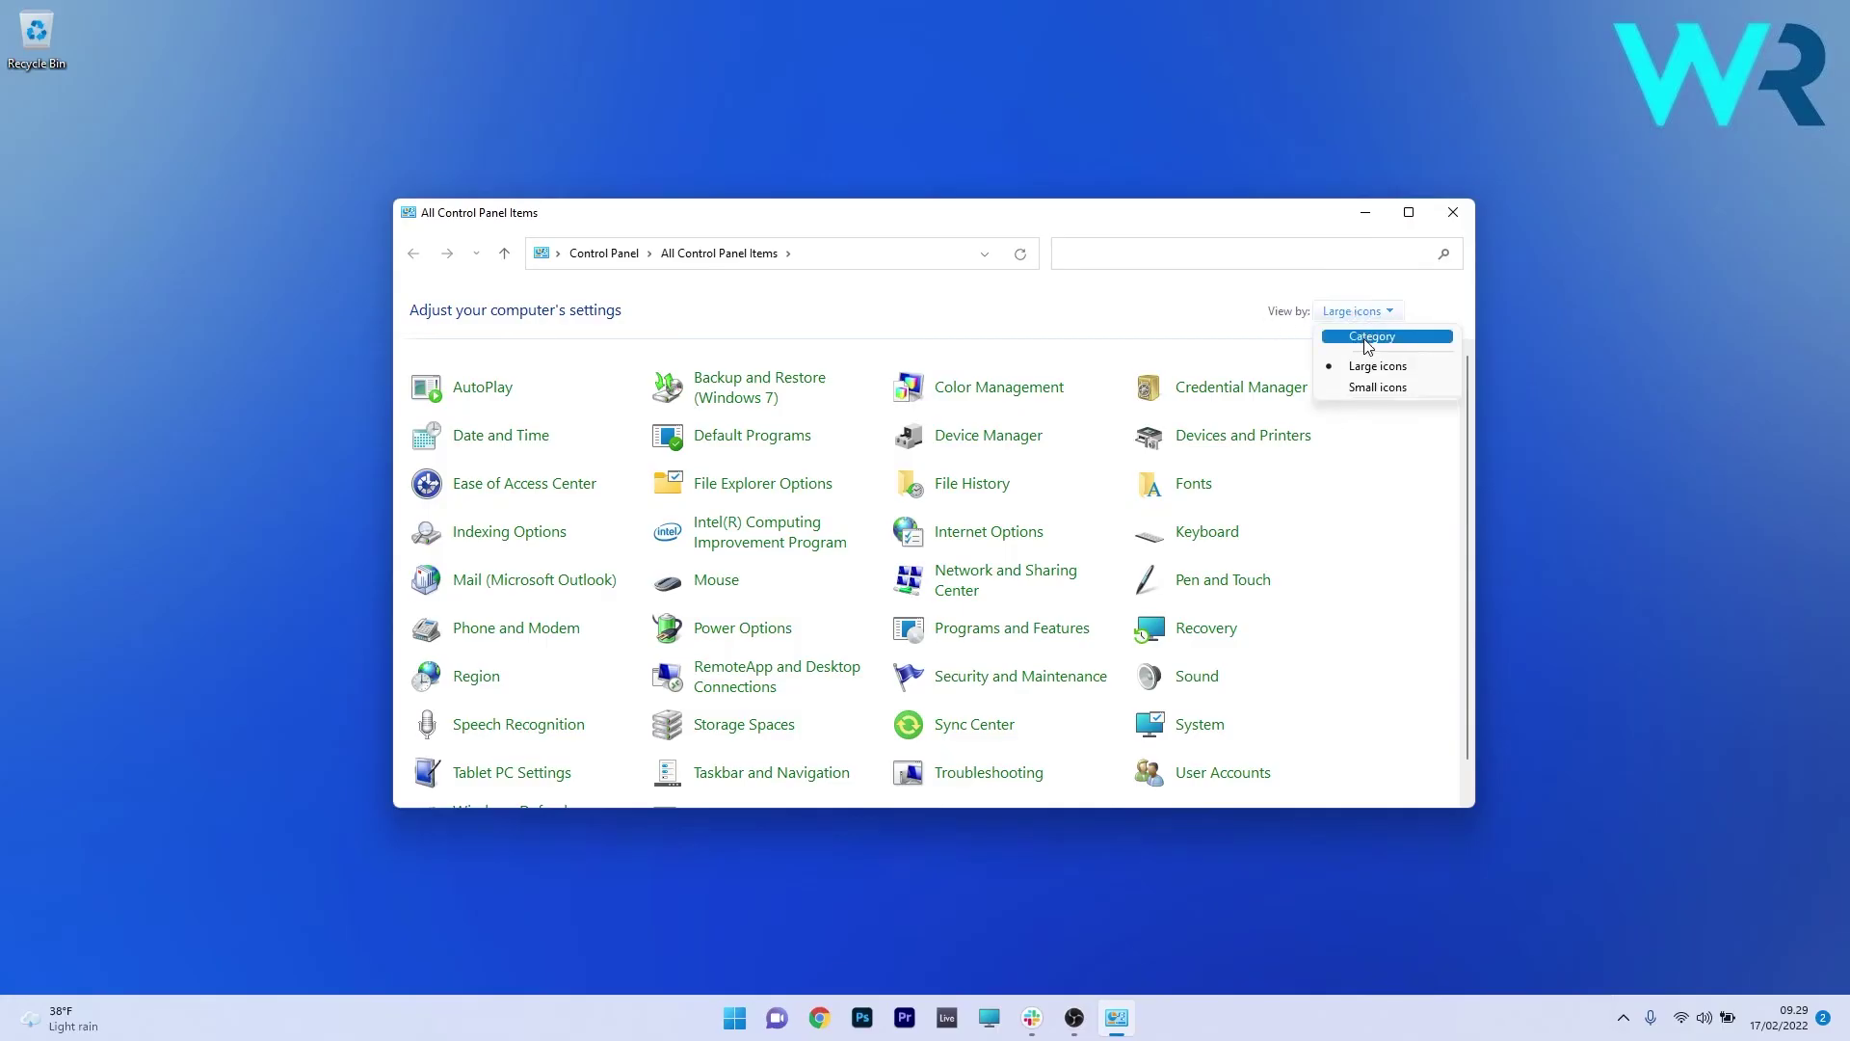
left_click(1374, 337)
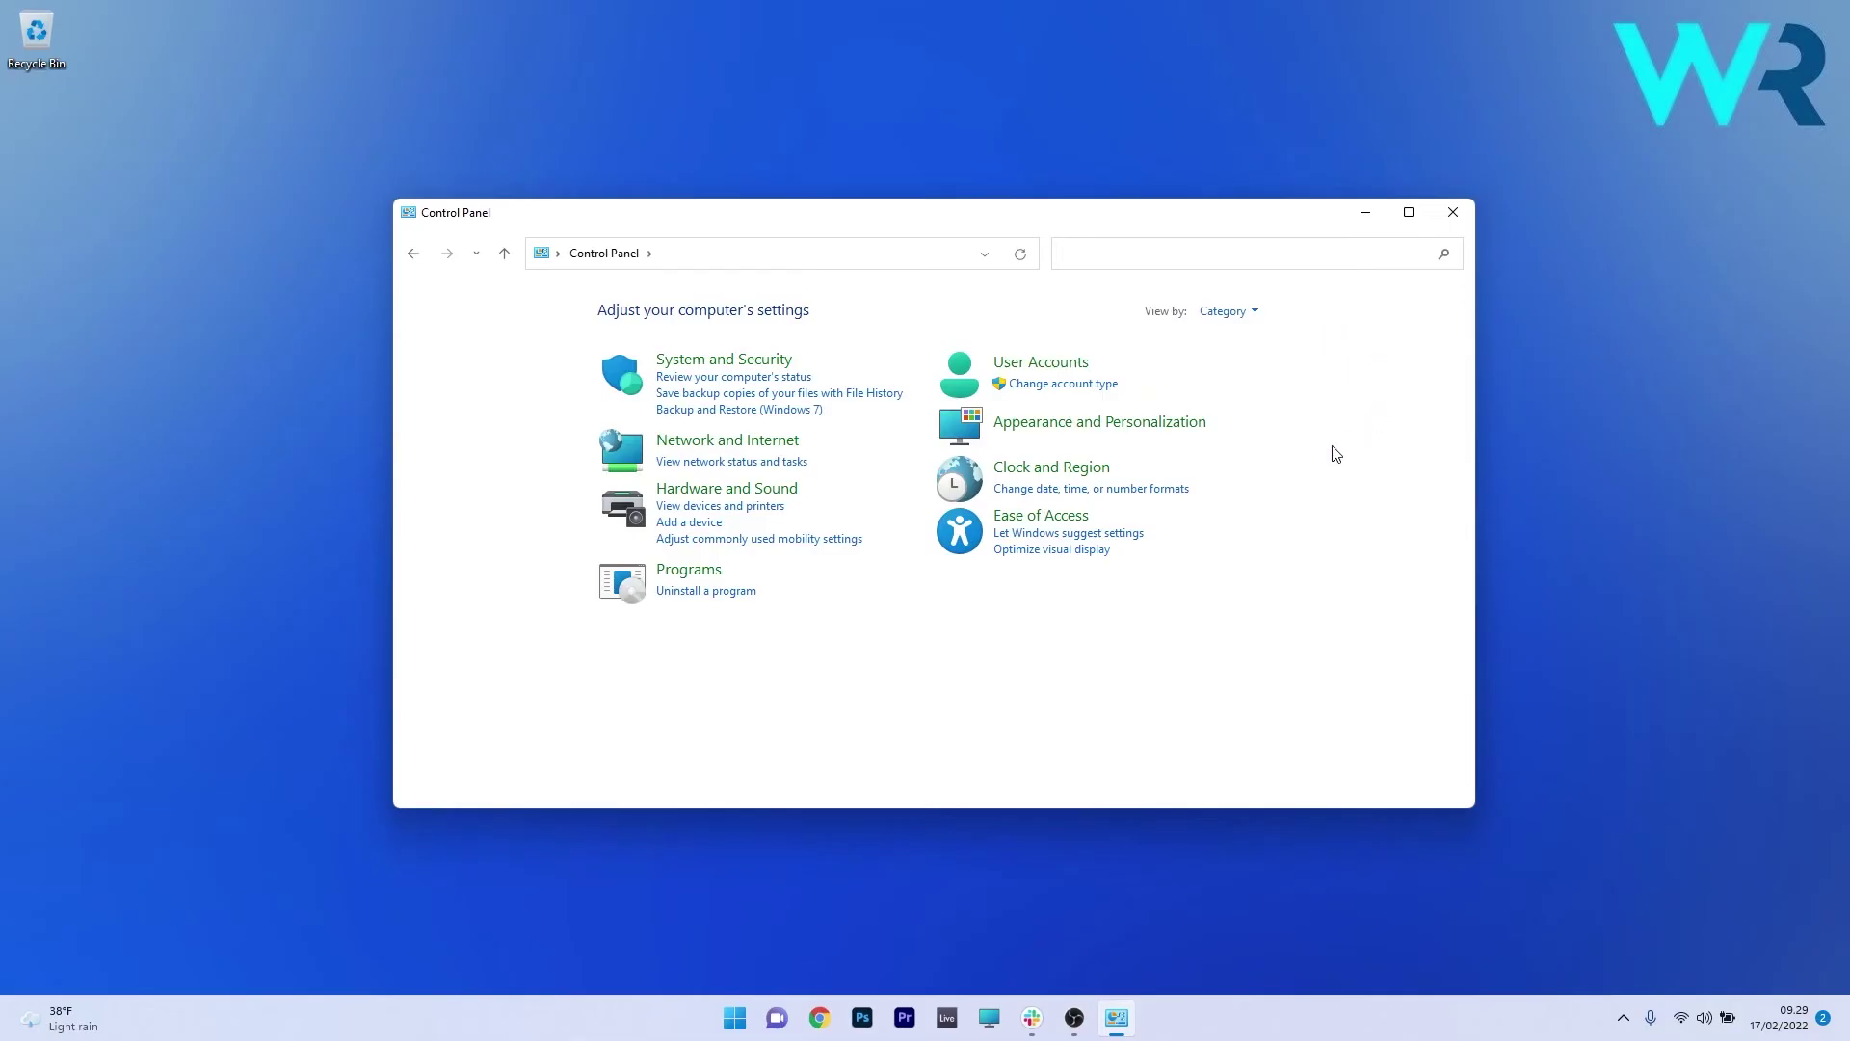
left_click(739, 450)
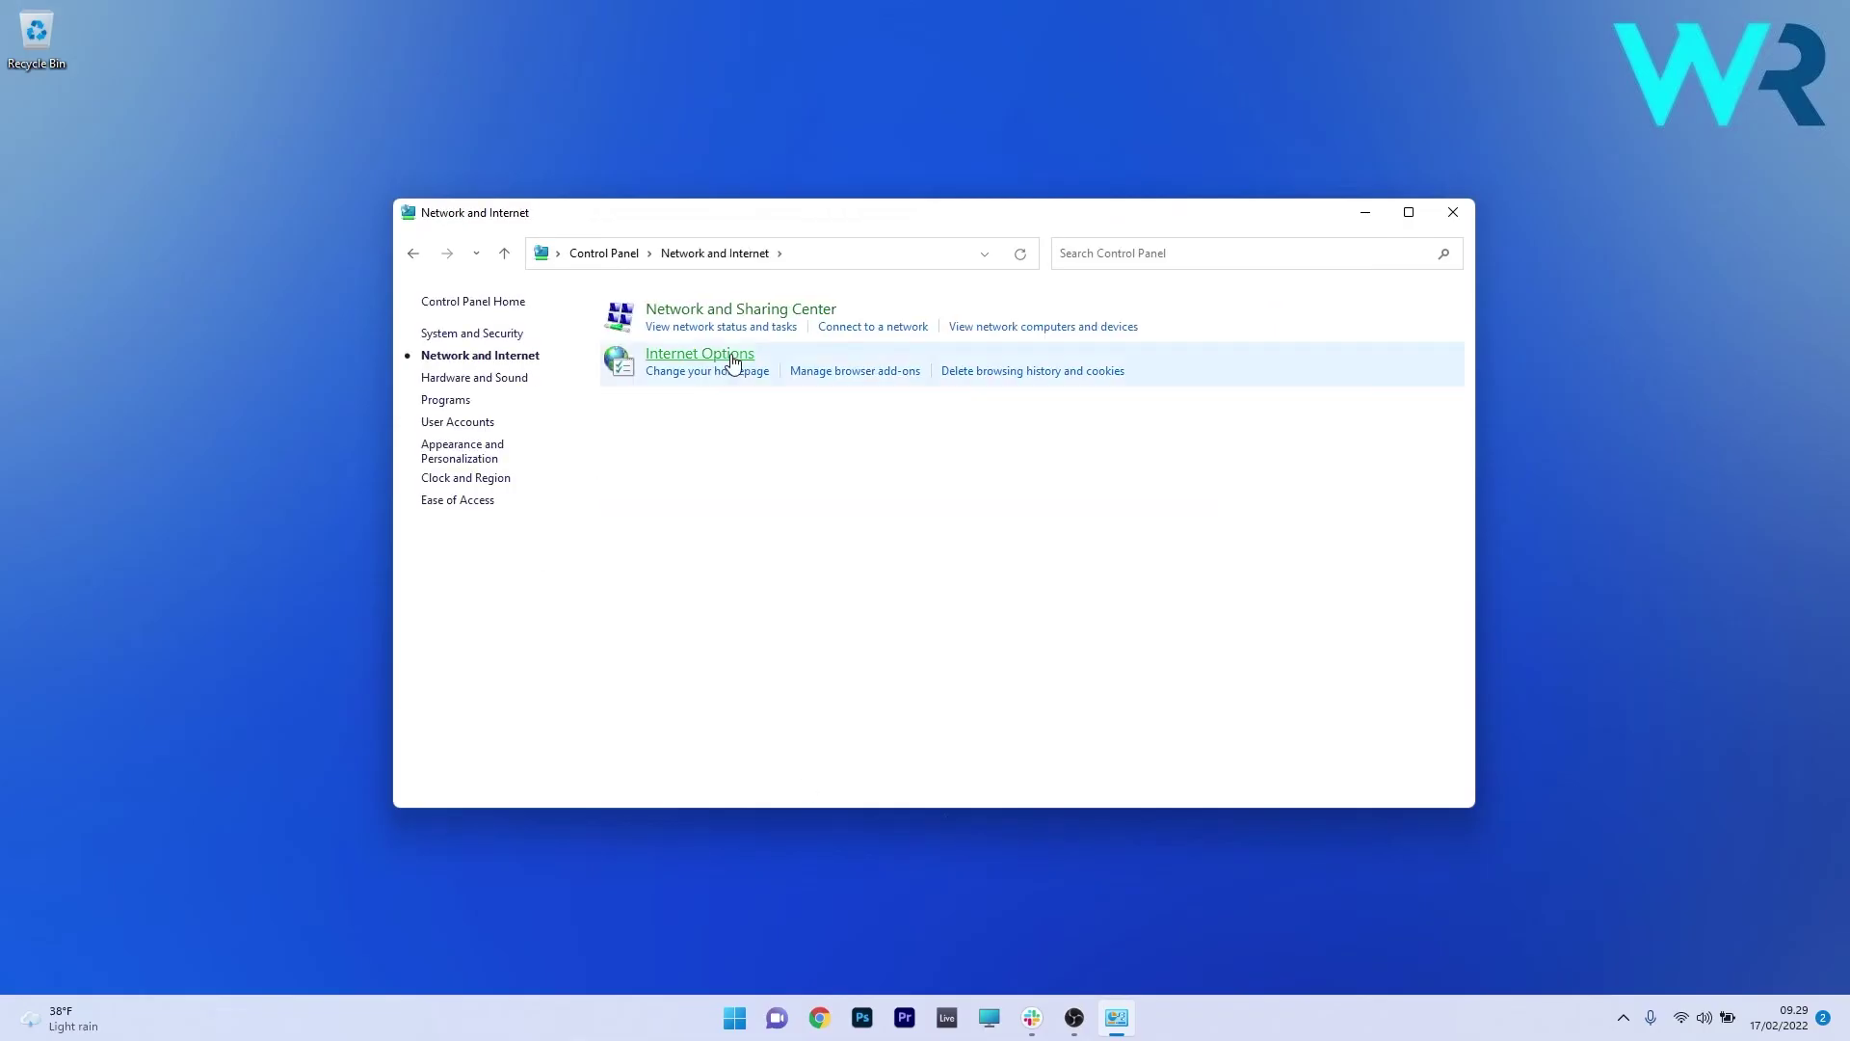
left_click(715, 311)
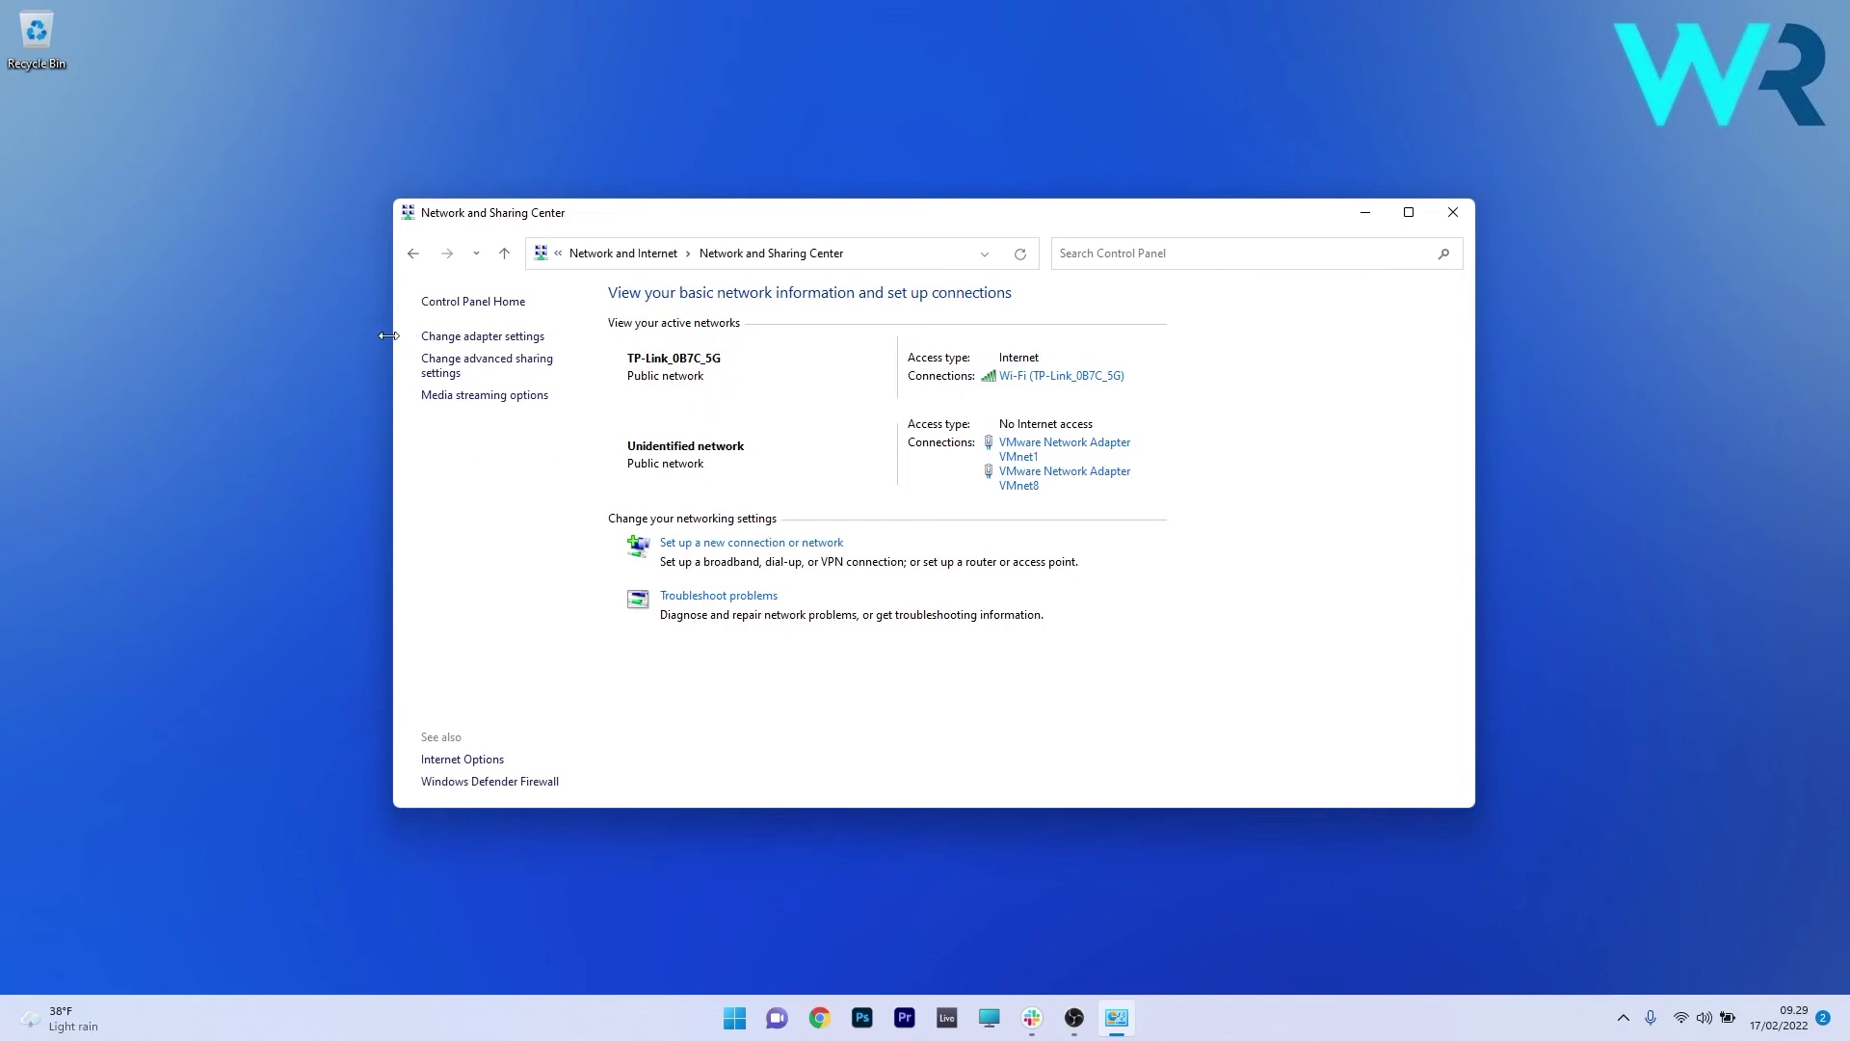
Open the IPv4 properties of the Ethernet adapter.
left_click(480, 339)
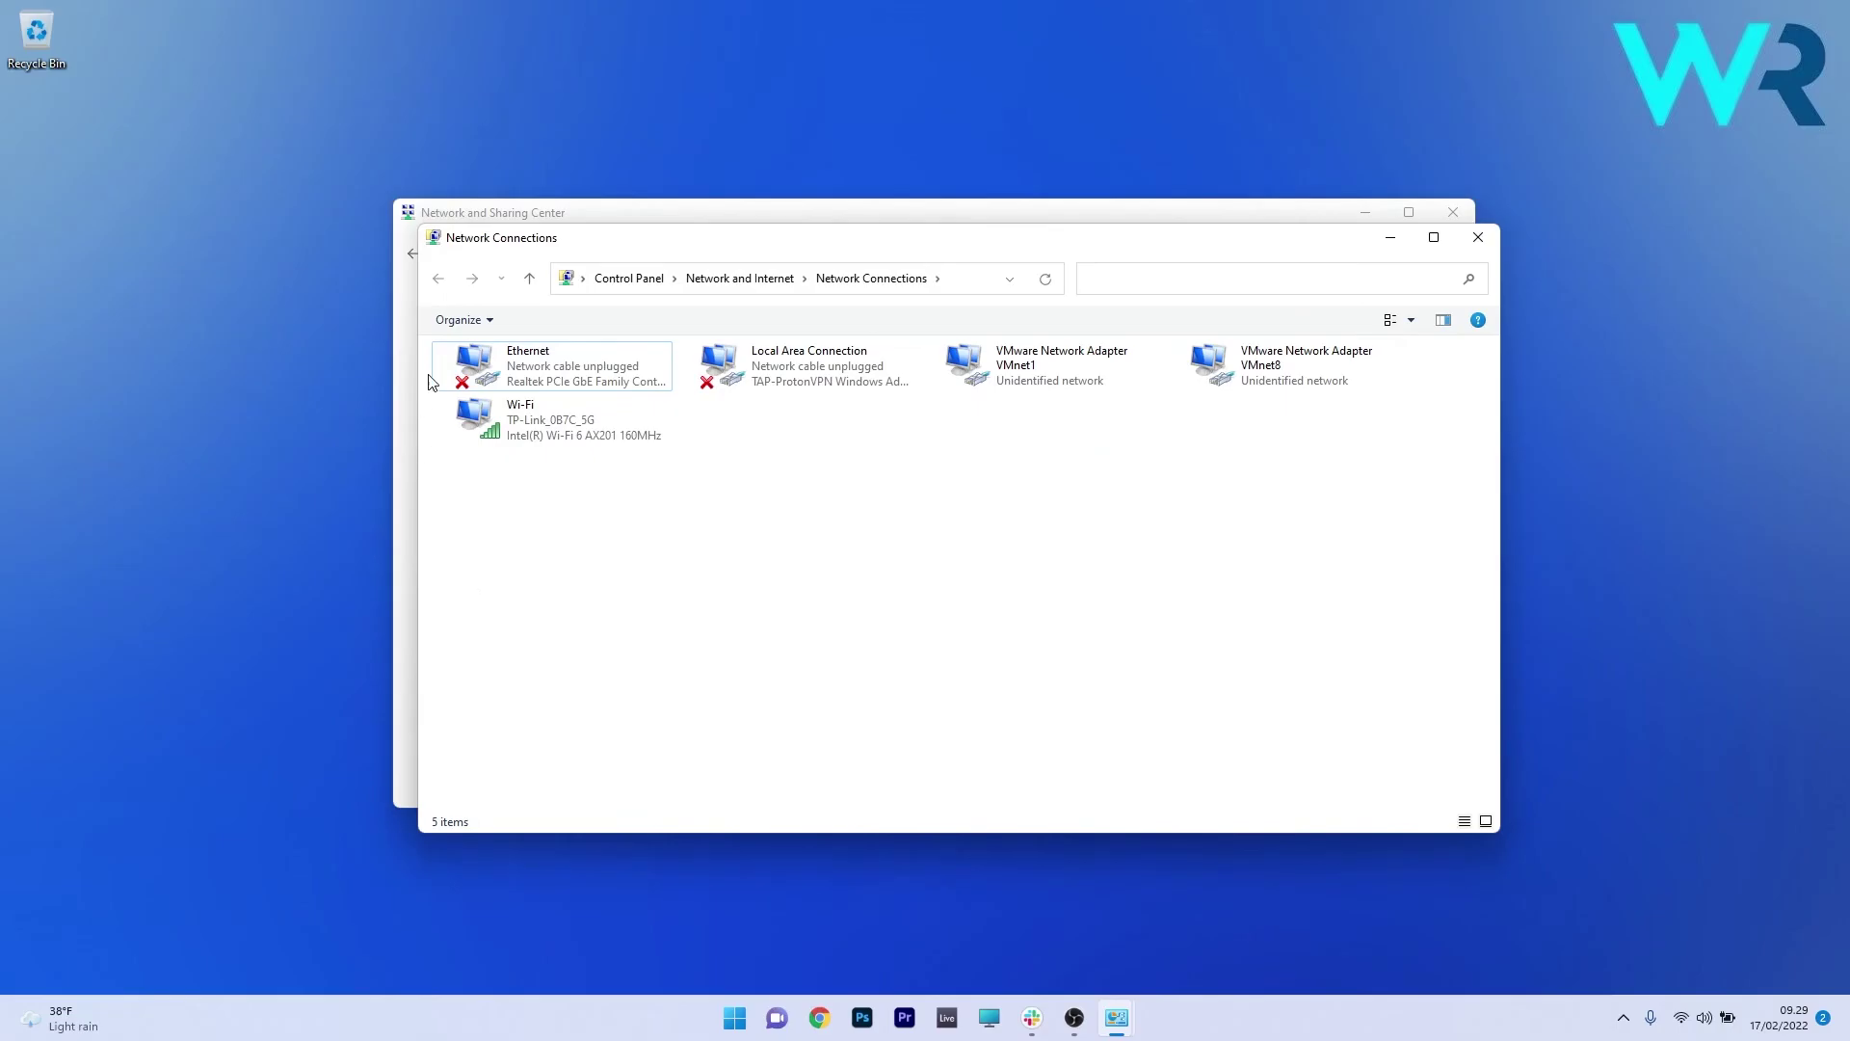
right_click(537, 372)
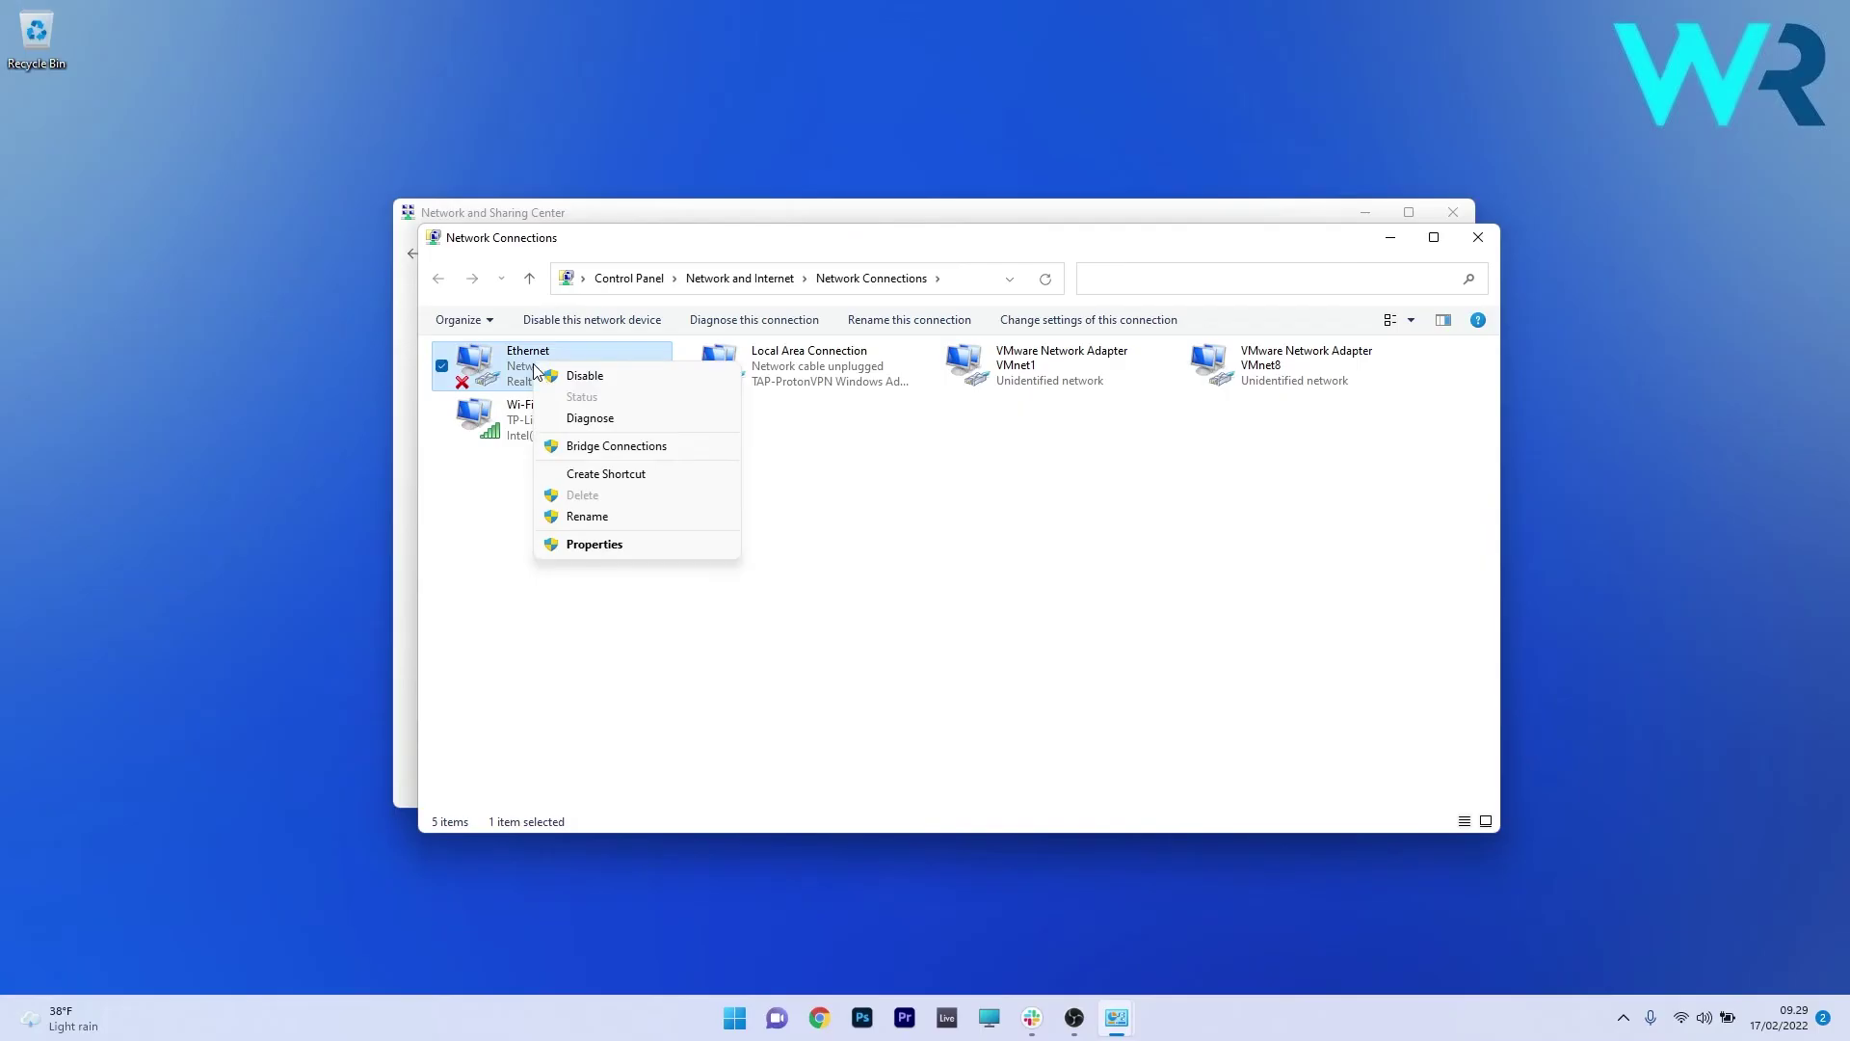
left_click(618, 545)
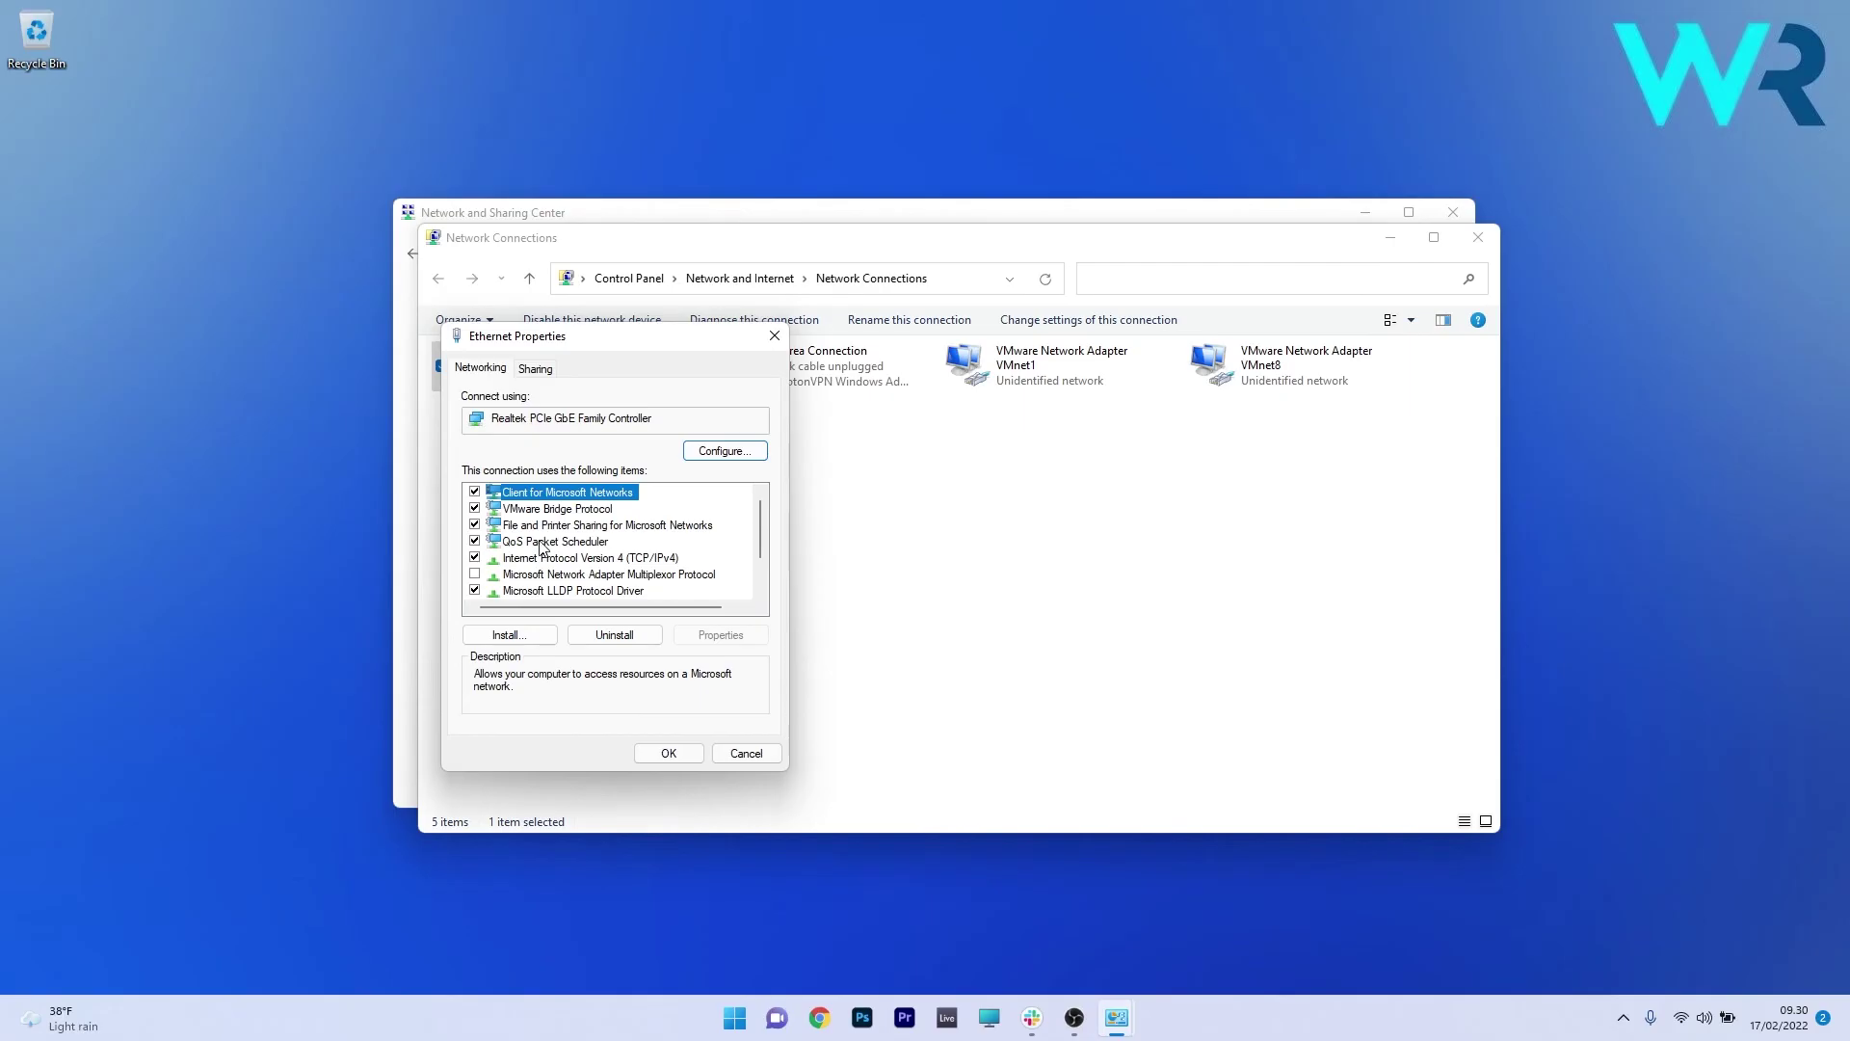
scroll(528, 537, "down", 1)
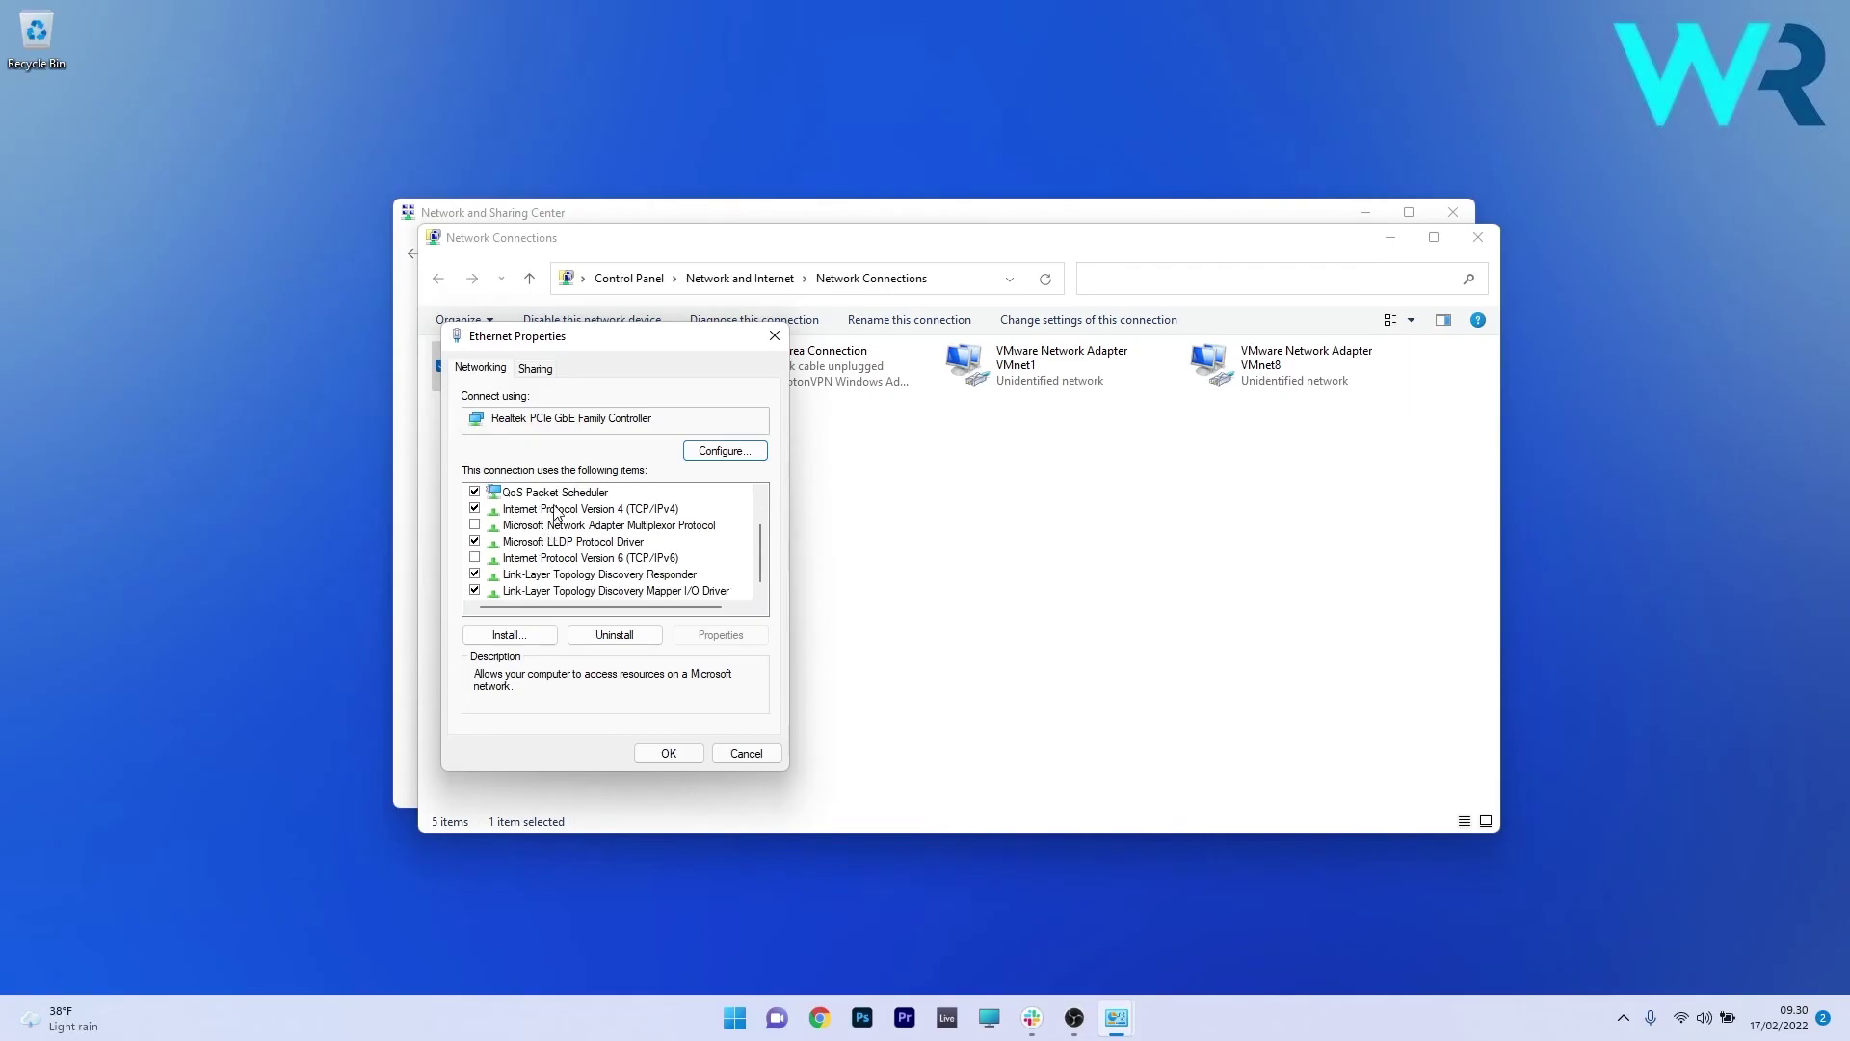
double_click(592, 510)
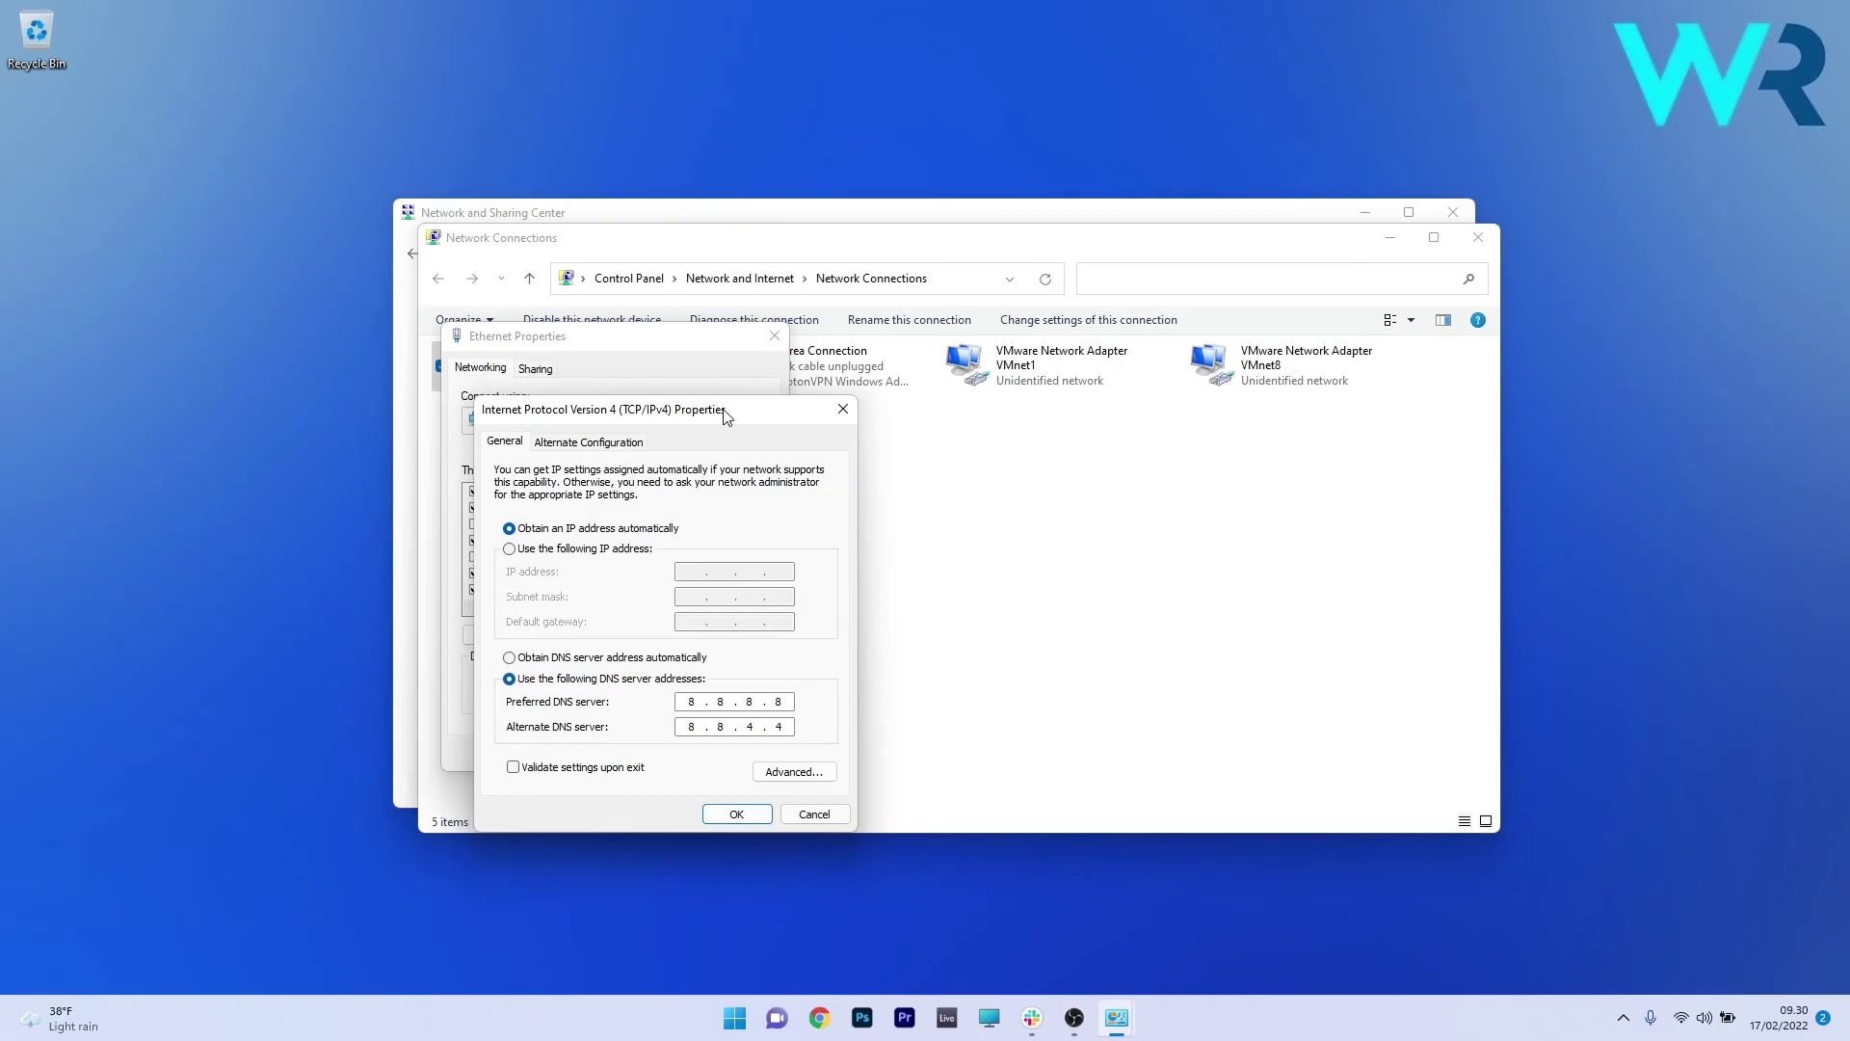
Set IPv4 to obtain DNS server addresses automatically, confirm both dialogs, and close the network windows.
left_click(509, 659)
left_click(740, 815)
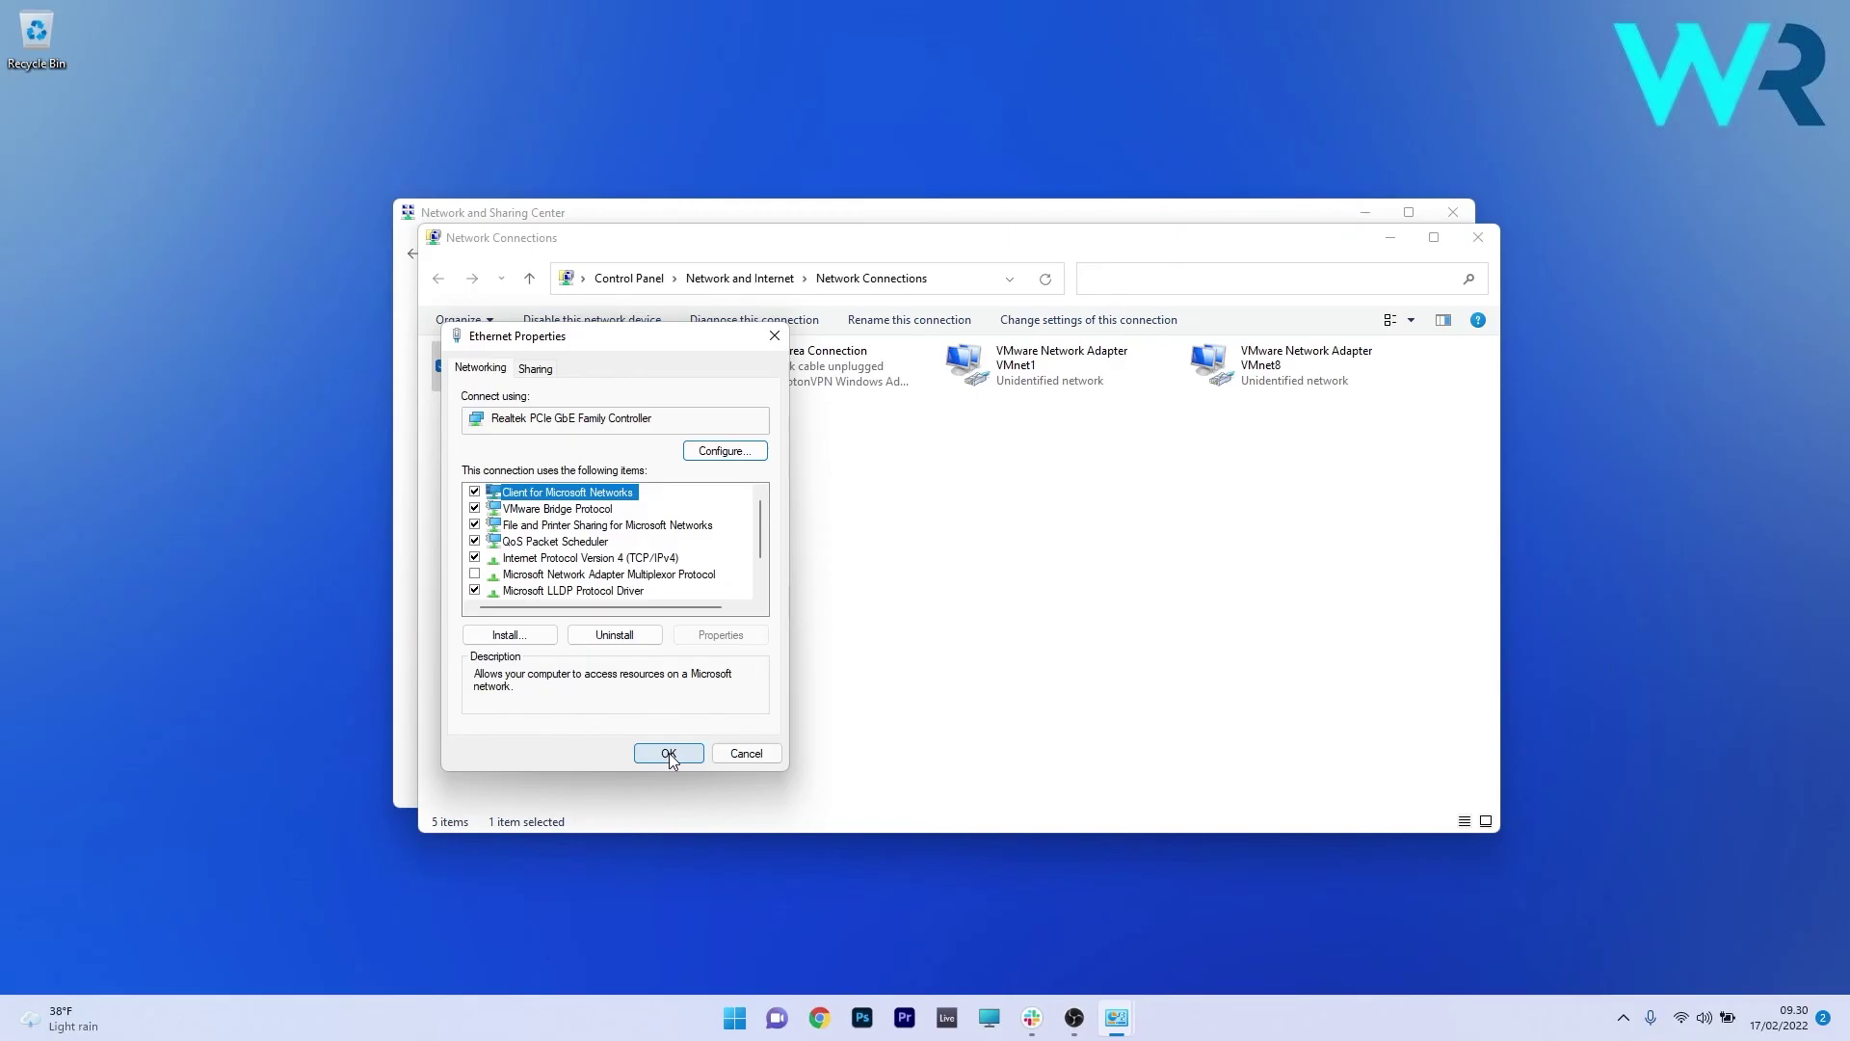
left_click(669, 754)
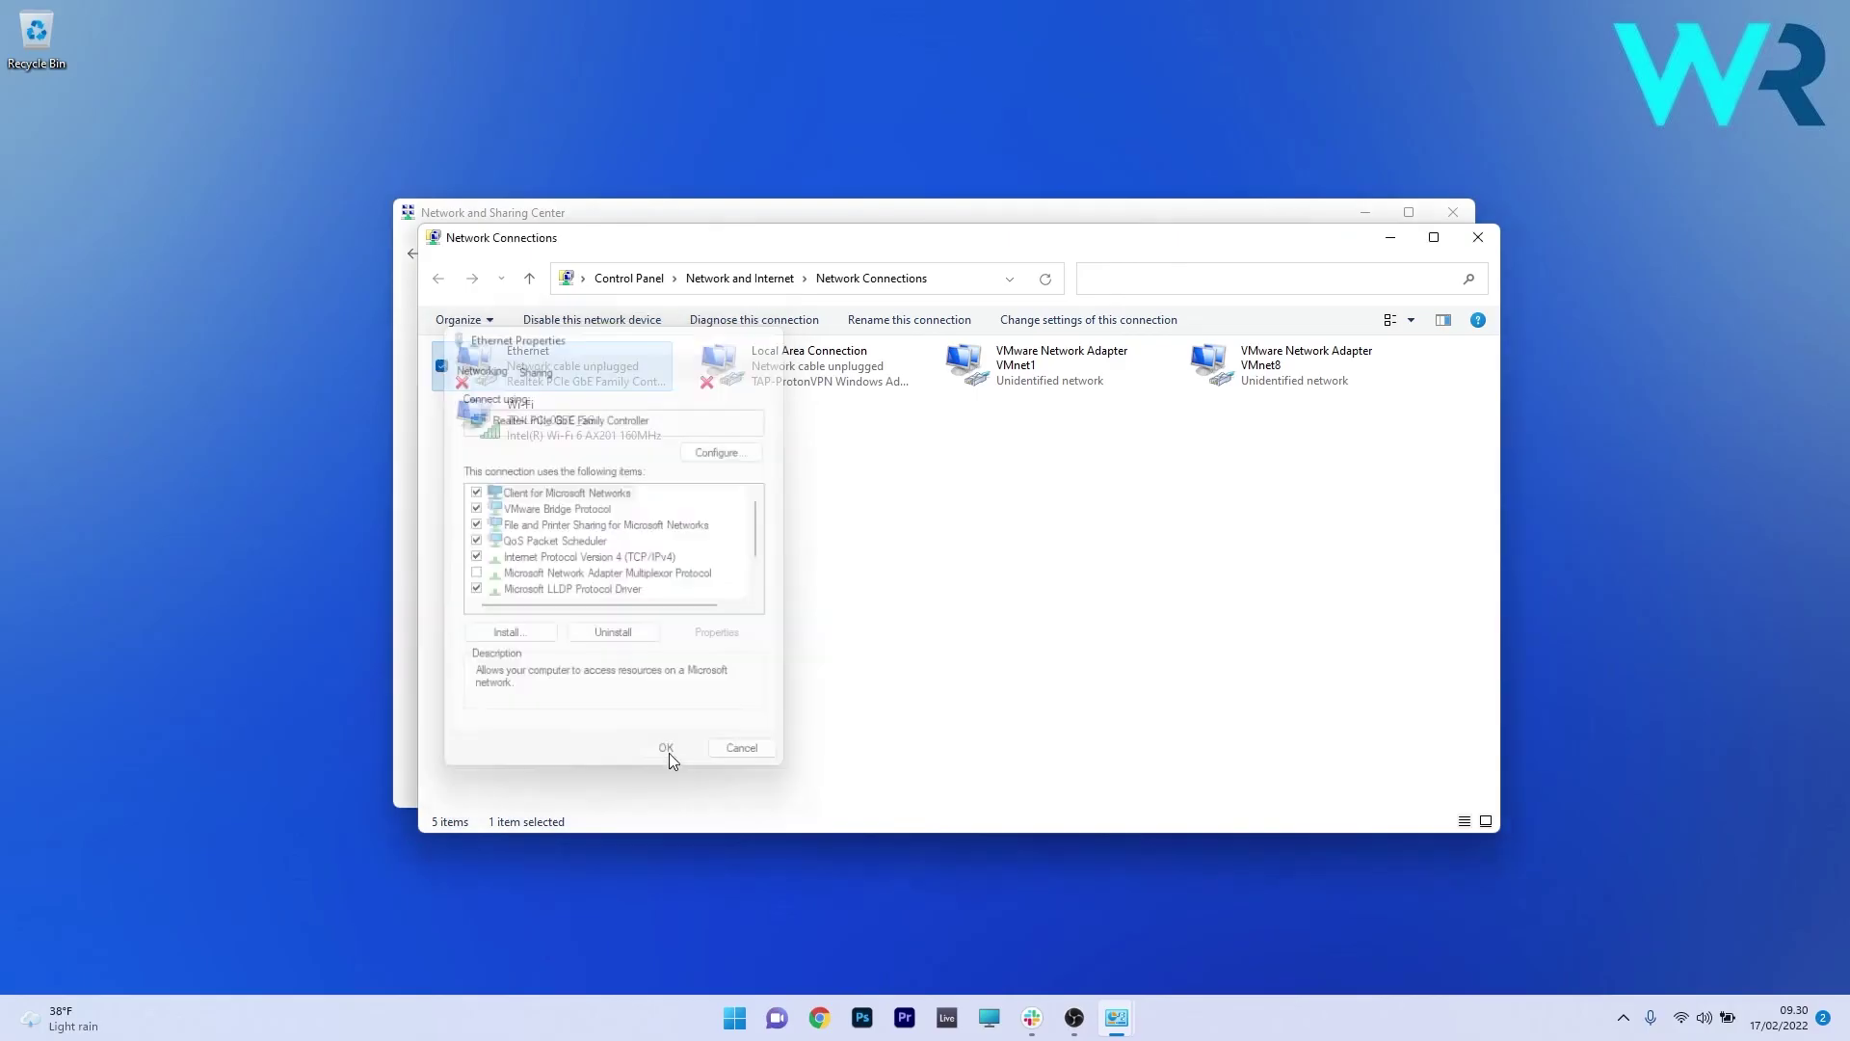
left_click(1478, 238)
left_click(1453, 214)
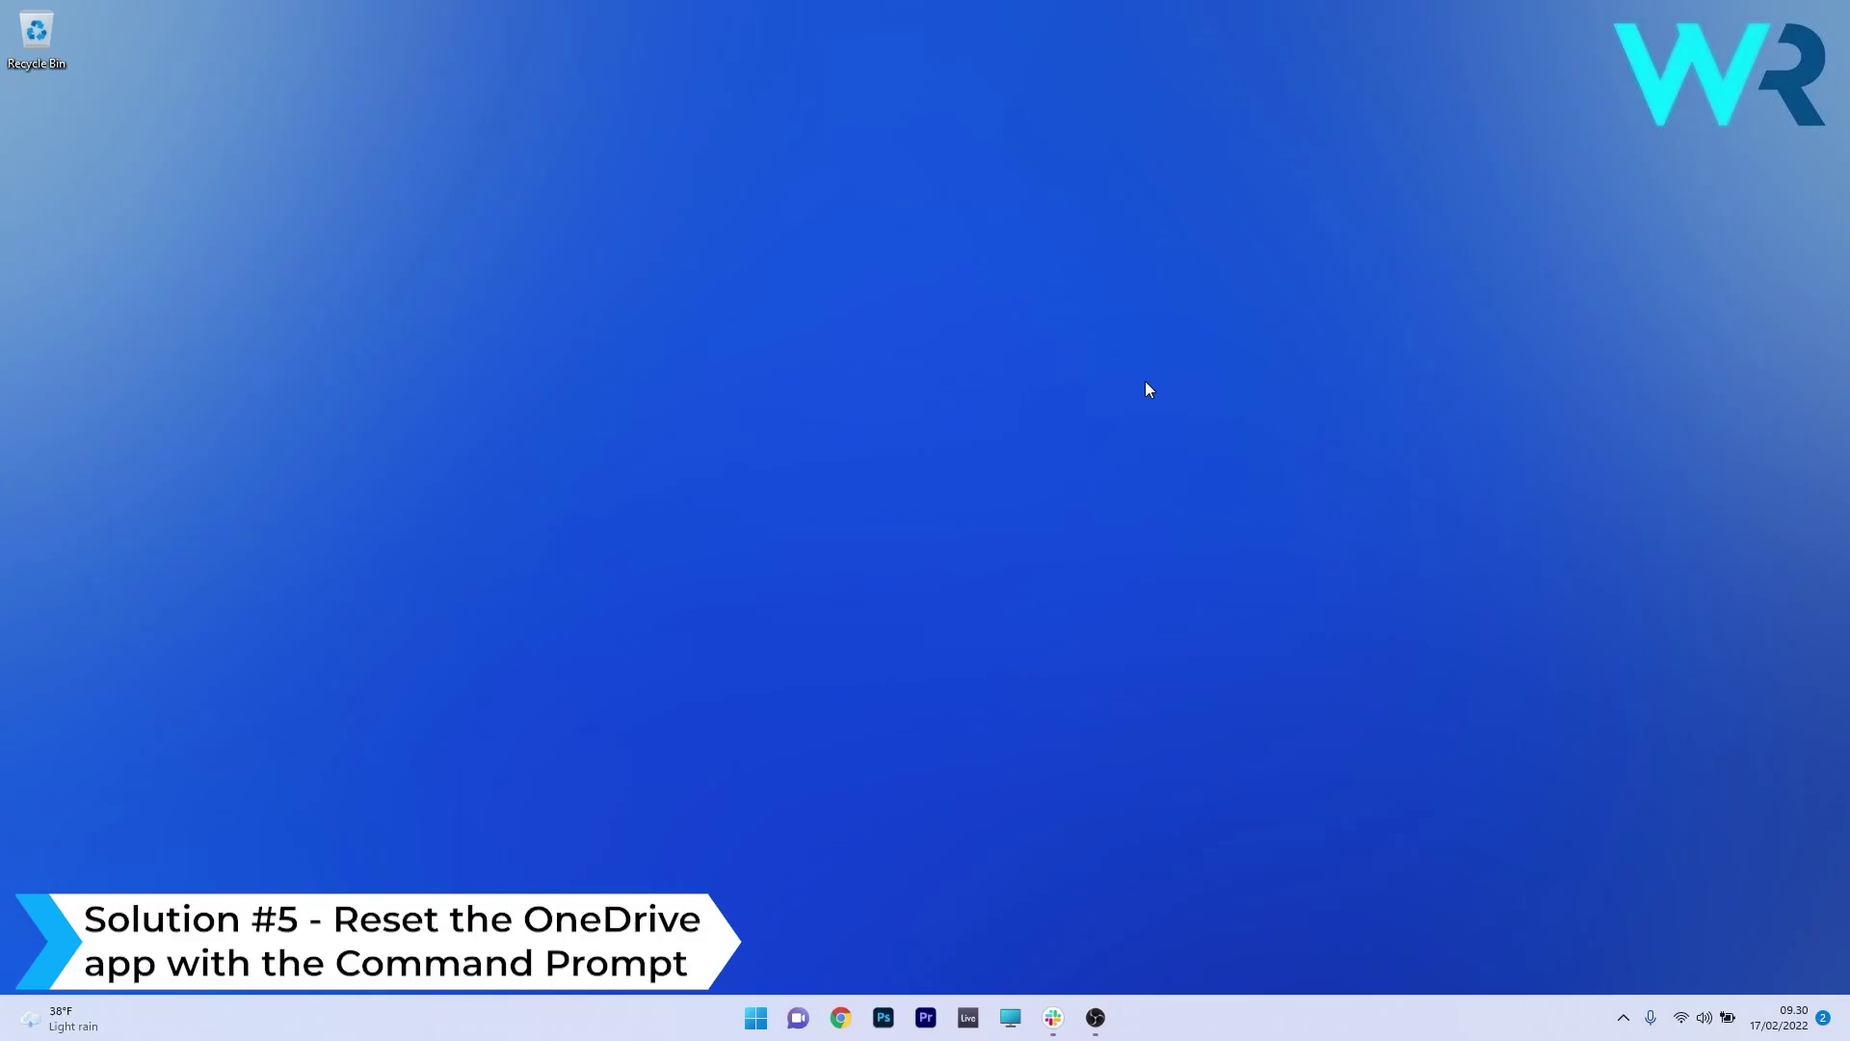
Run Command Prompt as administrator and paste '%localappdata%\Microsoft\OneDrive\onedrive.exe /reset'.
left_click(757, 1018)
type("cmd")
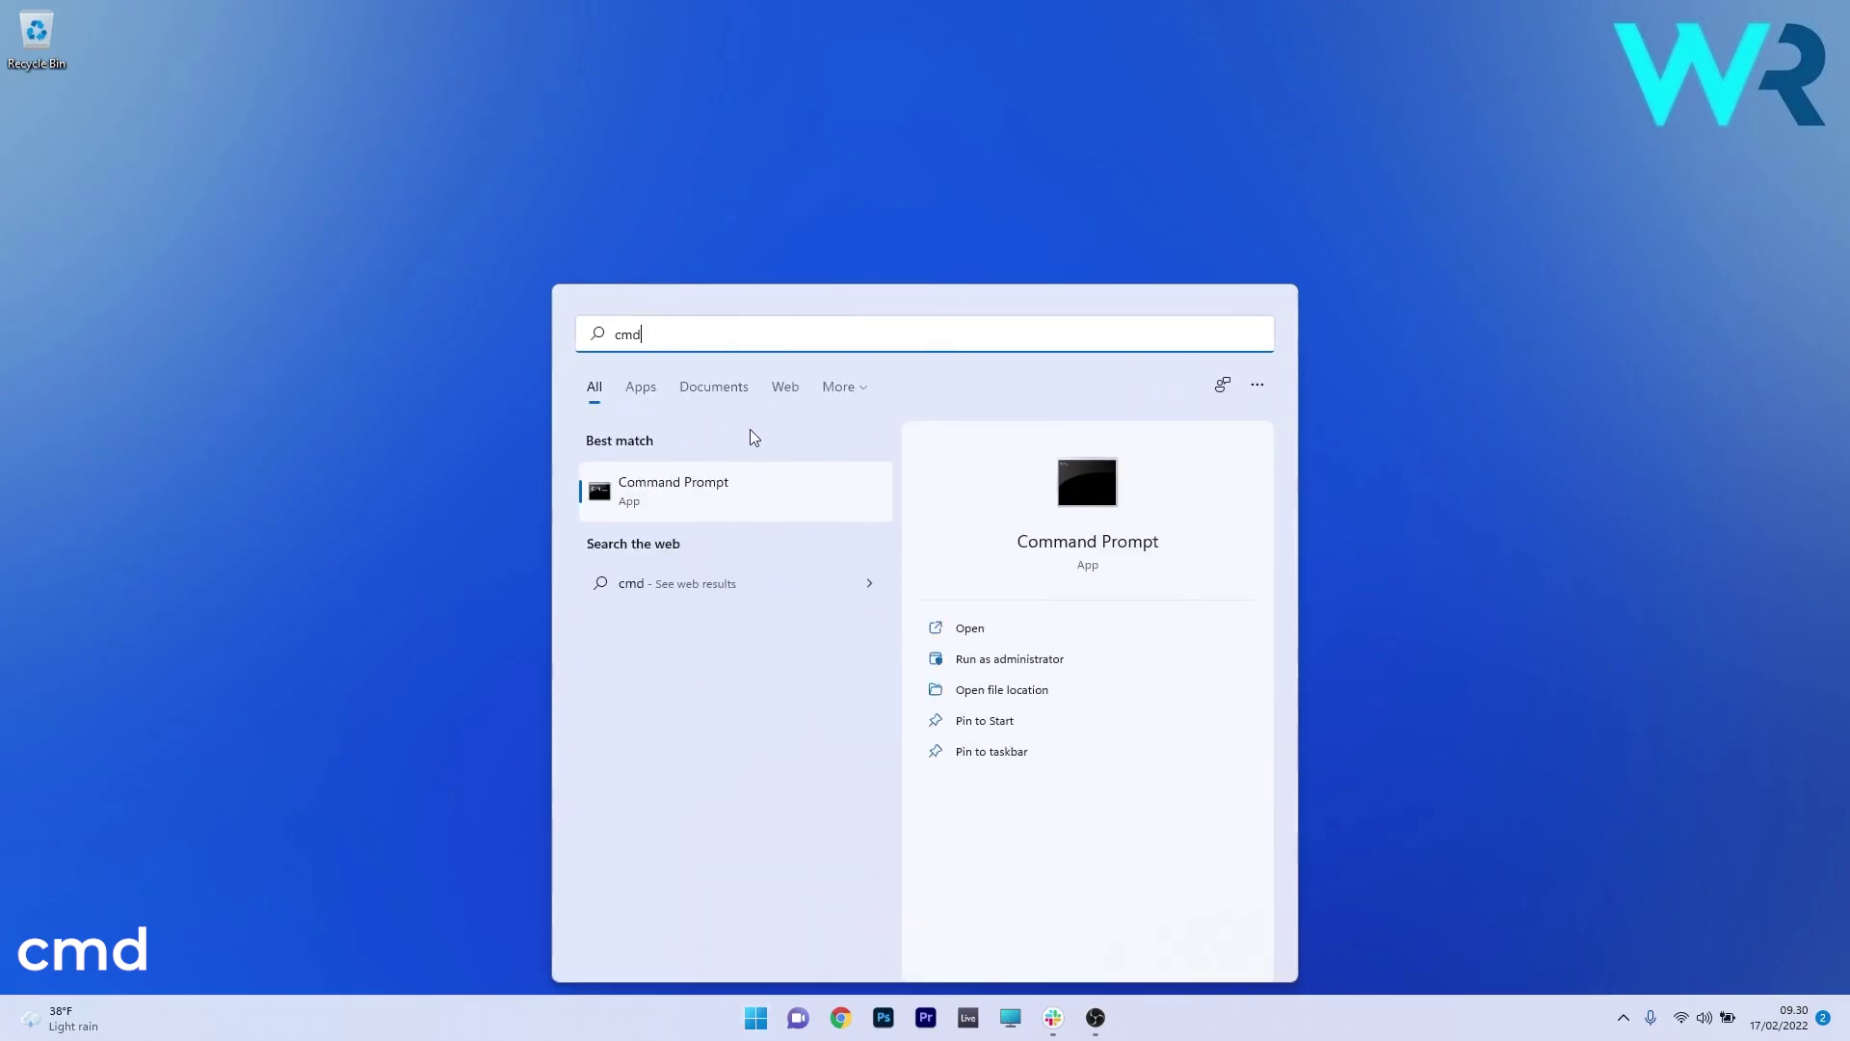
right_click(727, 503)
left_click(834, 523)
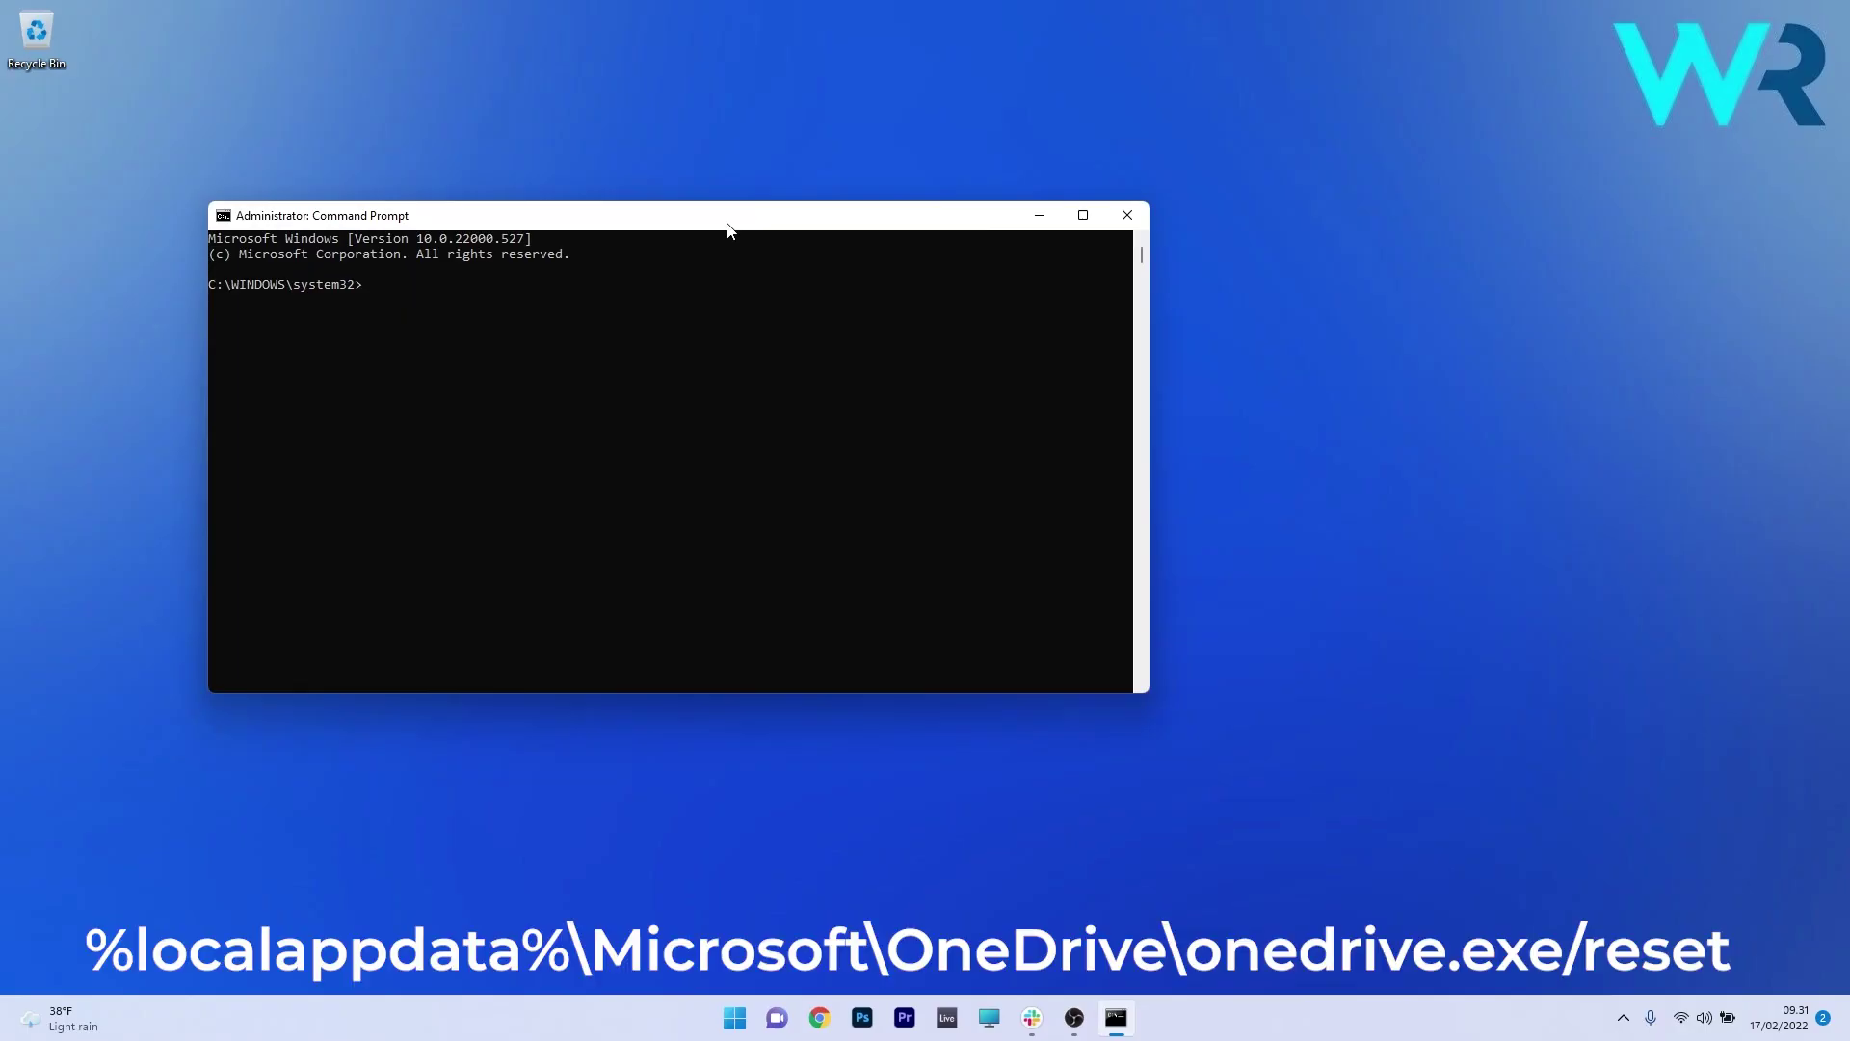
type("%localappdata%\\Microsoft\\OneDrive\\onedrive.exe /reset")
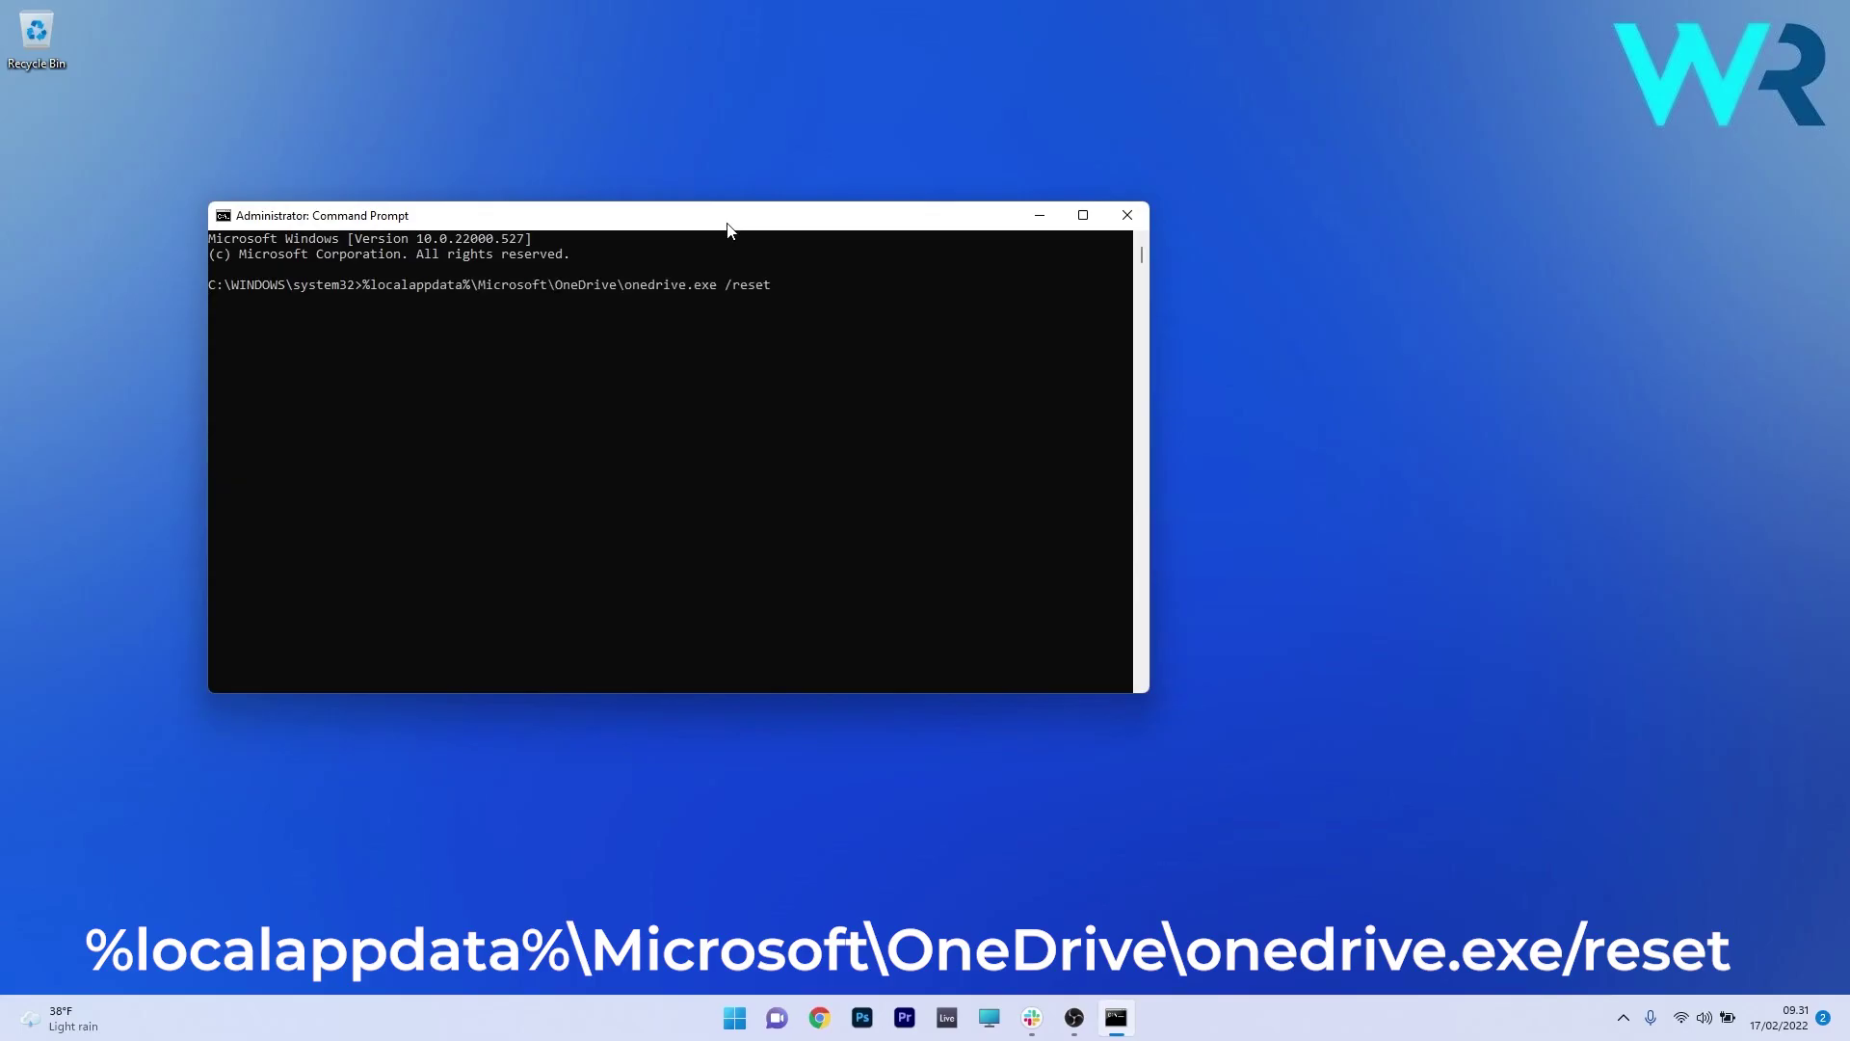